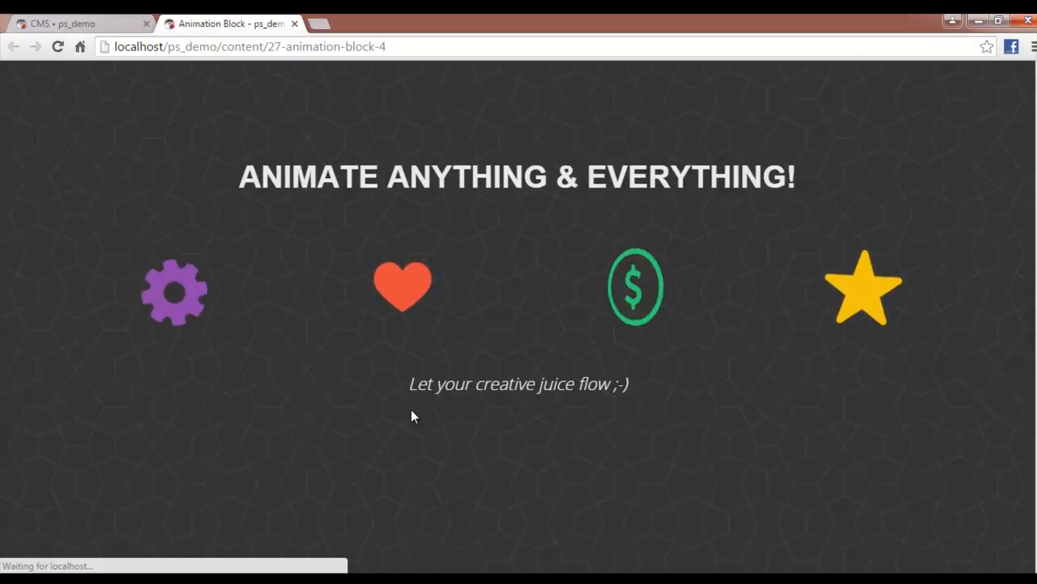
Look through the animated icons, images and info boxes on the live Animation Block page
{"action": "scroll", "coordinate": [412, 414], "scroll_direction": "down", "scroll_amount": 4}
{"action": "scroll", "coordinate": [89, 362], "scroll_direction": "down", "scroll_amount": 1}
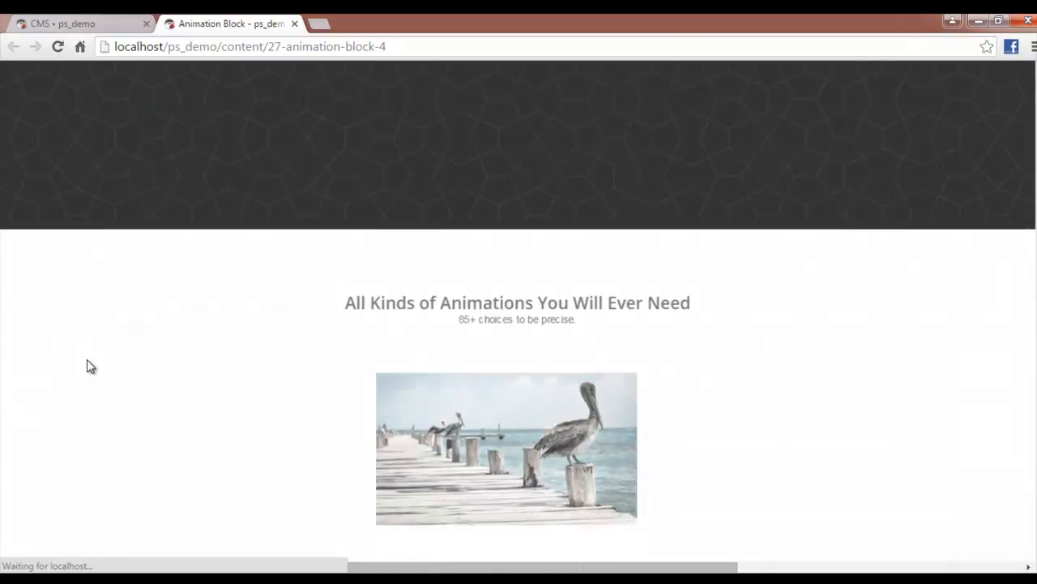
{"action": "scroll", "coordinate": [54, 365], "scroll_direction": "down", "scroll_amount": 1}
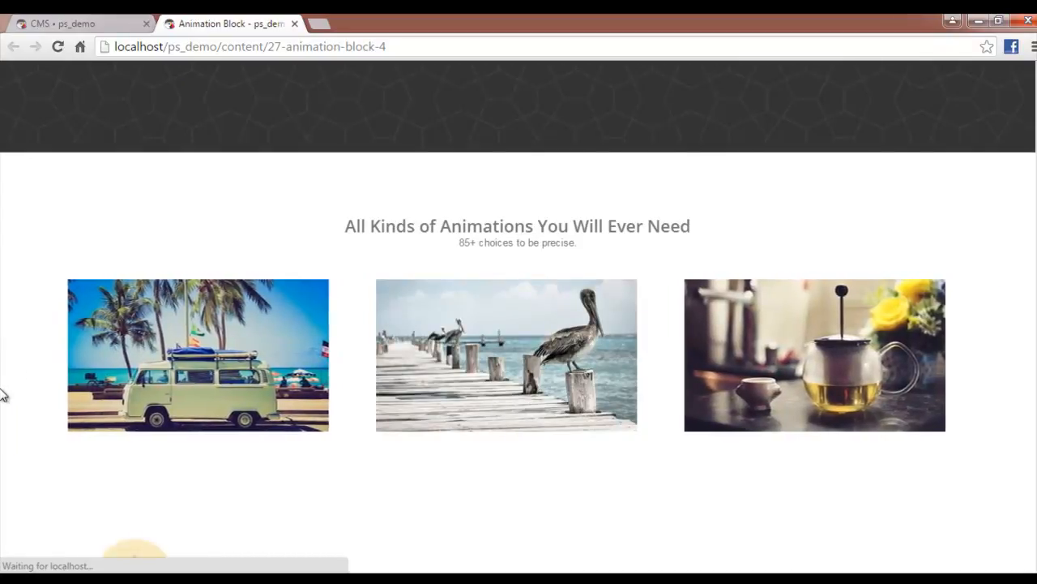
{"action": "scroll", "coordinate": [3, 389], "scroll_direction": "down", "scroll_amount": 2}
{"action": "scroll", "coordinate": [3, 385], "scroll_direction": "down", "scroll_amount": 1}
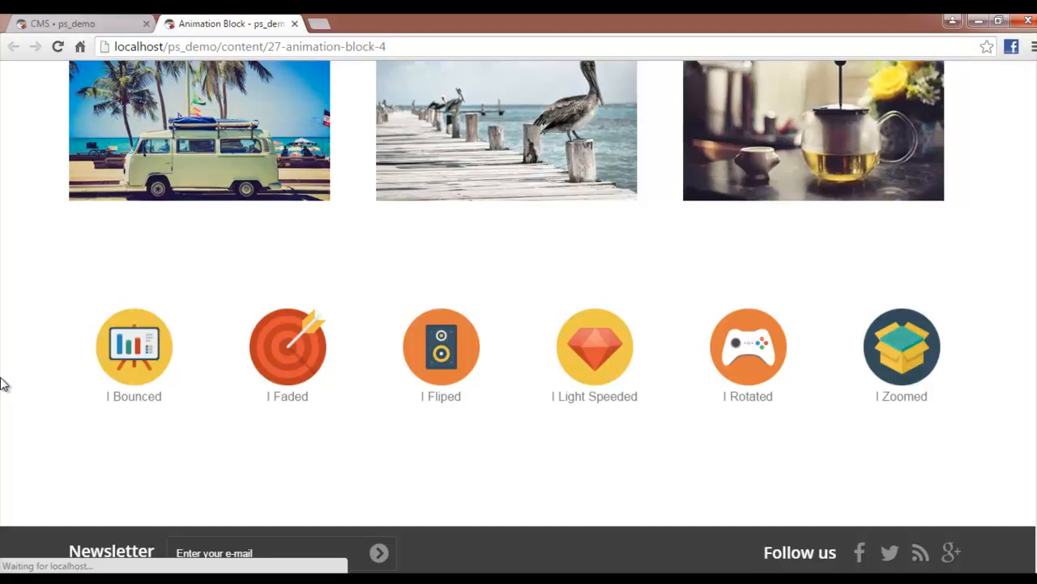
Switch to the CMS editor of the Animation Block page and examine how its headings, icons and spacers are nested in animation blocks
{"action": "left_click", "coordinate": [63, 24]}
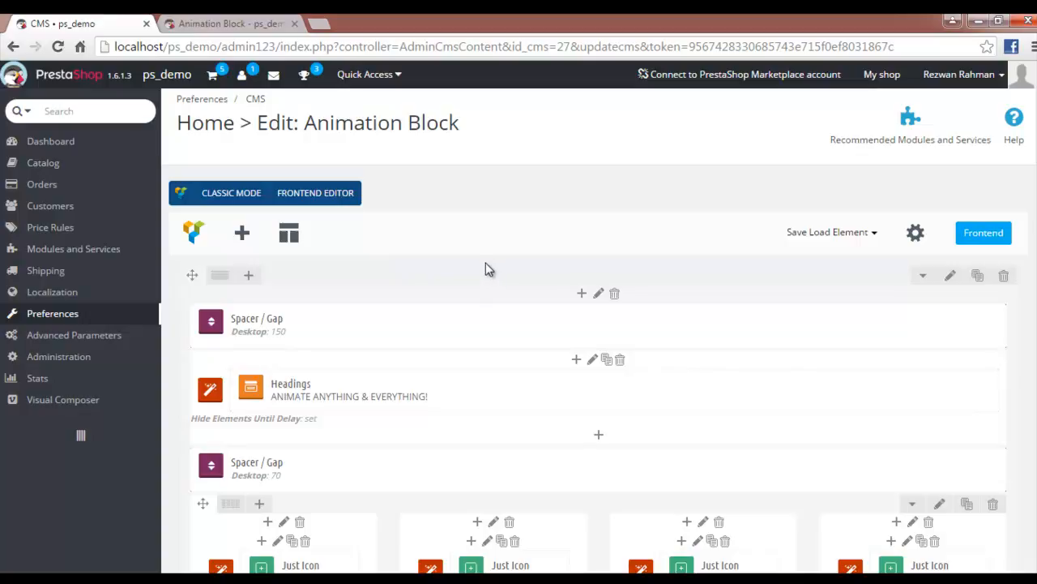
{"action": "scroll", "coordinate": [486, 268], "scroll_direction": "down", "scroll_amount": 3}
{"action": "scroll", "coordinate": [484, 274], "scroll_direction": "down", "scroll_amount": 1}
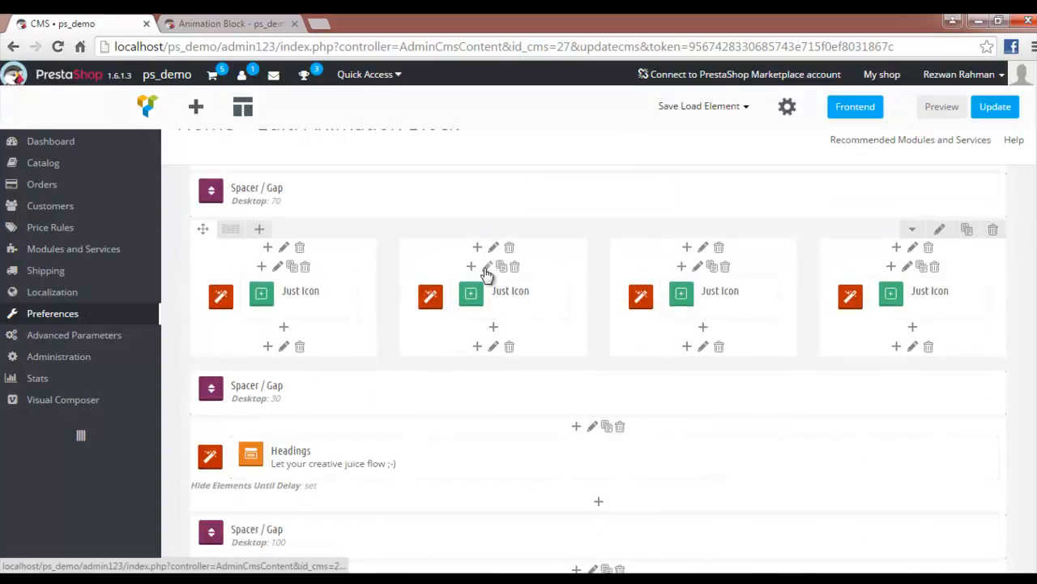
{"action": "scroll", "coordinate": [481, 270], "scroll_direction": "up", "scroll_amount": 2}
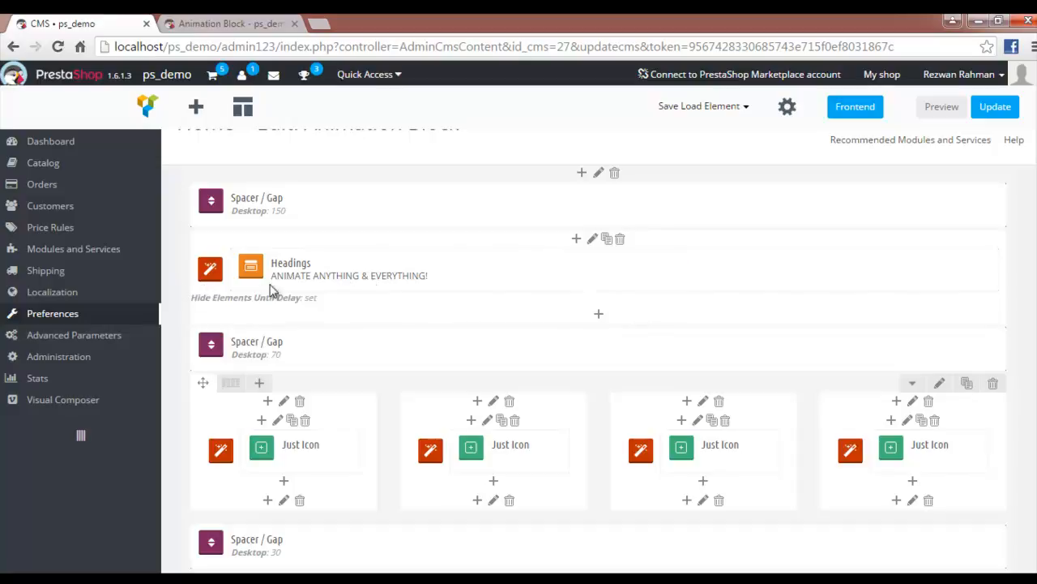
{"action": "left_click_drag", "start_coordinate": [295, 289], "coordinate": [230, 289]}
{"action": "scroll", "coordinate": [268, 300], "scroll_direction": "down", "scroll_amount": 2}
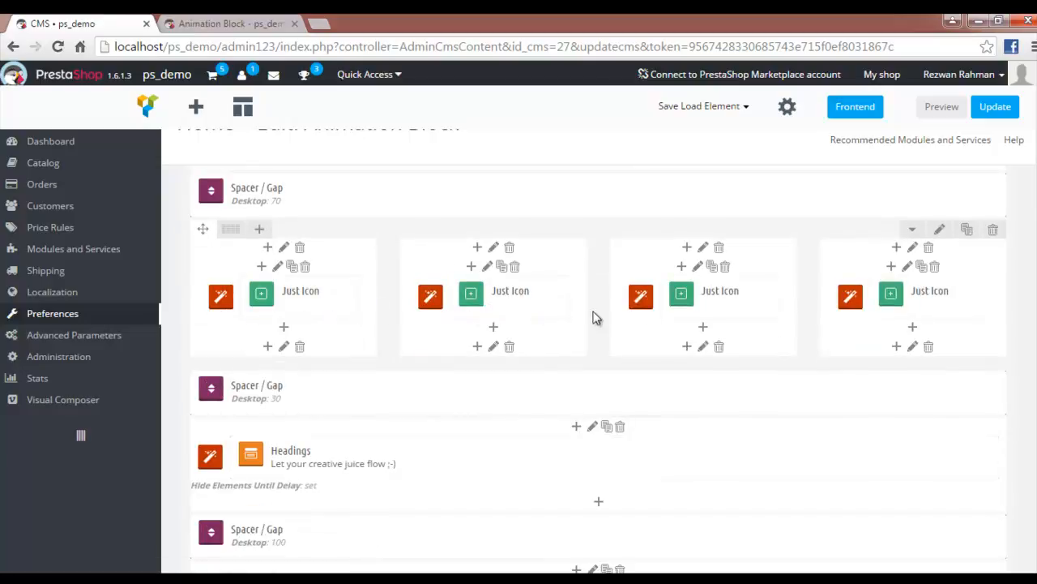
{"action": "scroll", "coordinate": [323, 334], "scroll_direction": "down", "scroll_amount": 1}
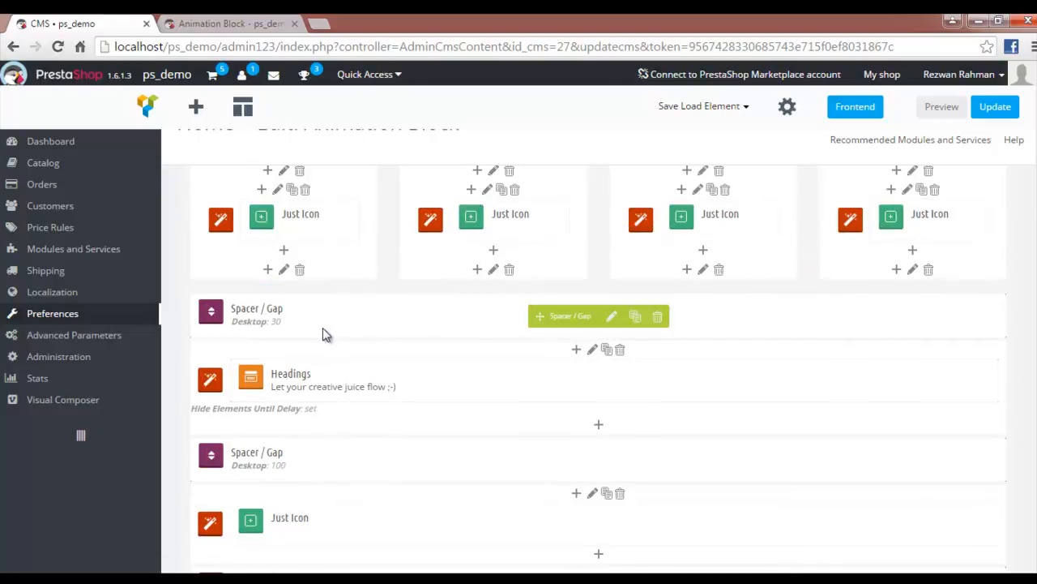
{"action": "scroll", "coordinate": [322, 334], "scroll_direction": "down", "scroll_amount": 1}
{"action": "scroll", "coordinate": [524, 362], "scroll_direction": "down", "scroll_amount": 2}
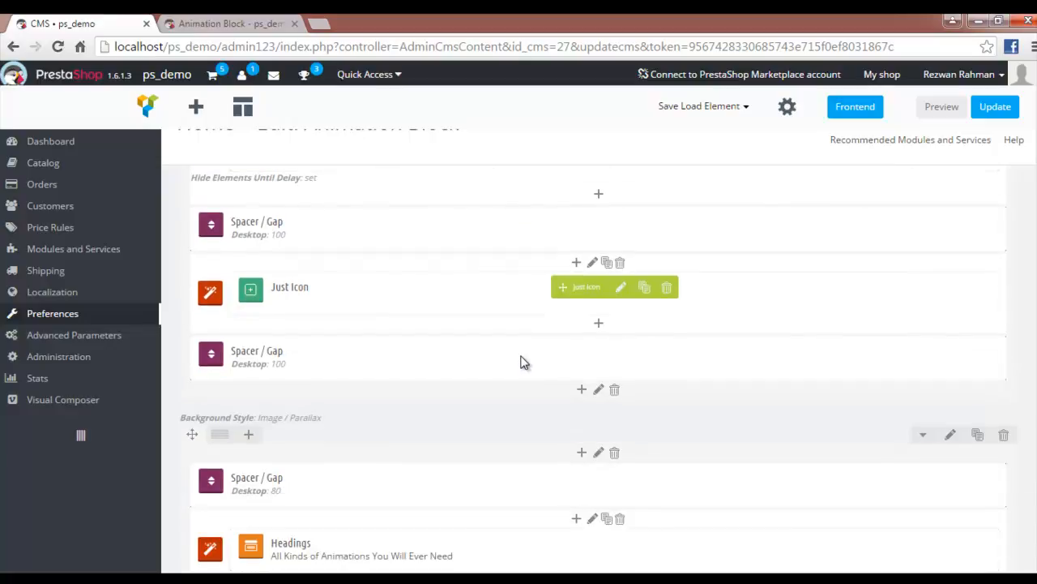
{"action": "scroll", "coordinate": [523, 363], "scroll_direction": "down", "scroll_amount": 3}
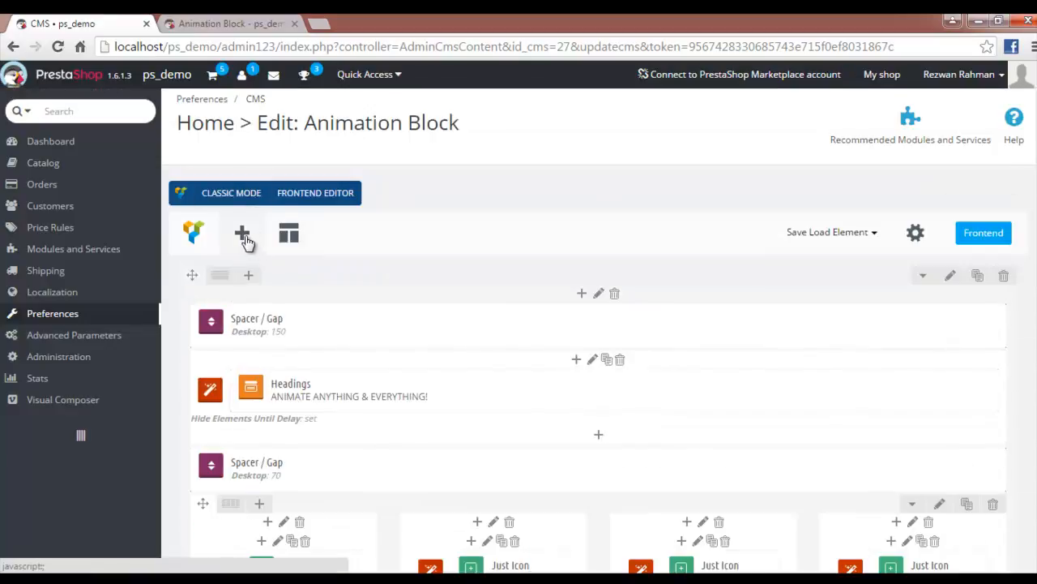
Add an Animation Block element from the Ultimate VC Addons to the page and save it with its default settings
{"action": "left_click", "coordinate": [243, 235]}
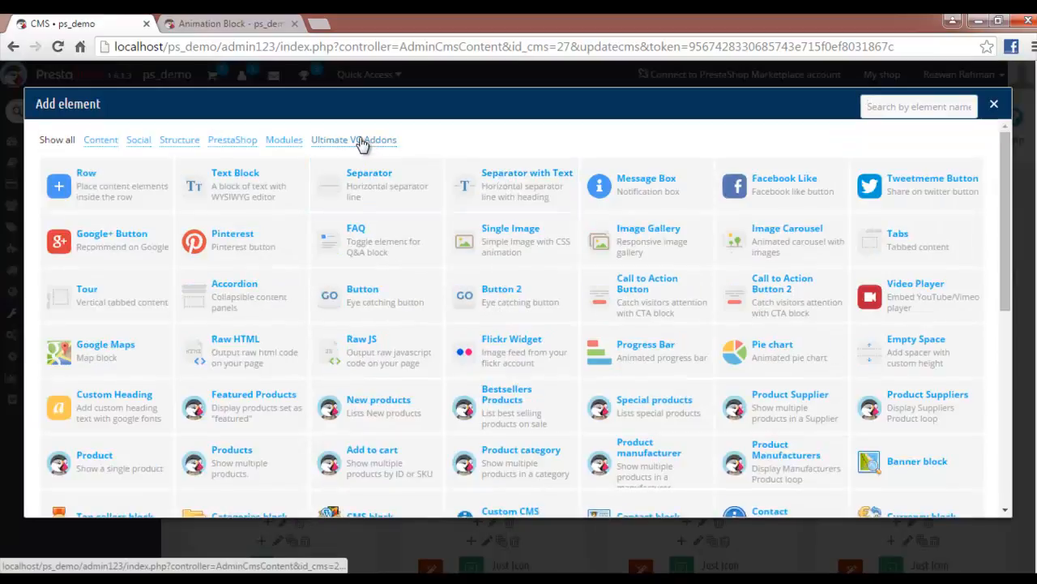
{"action": "left_click", "coordinate": [355, 142]}
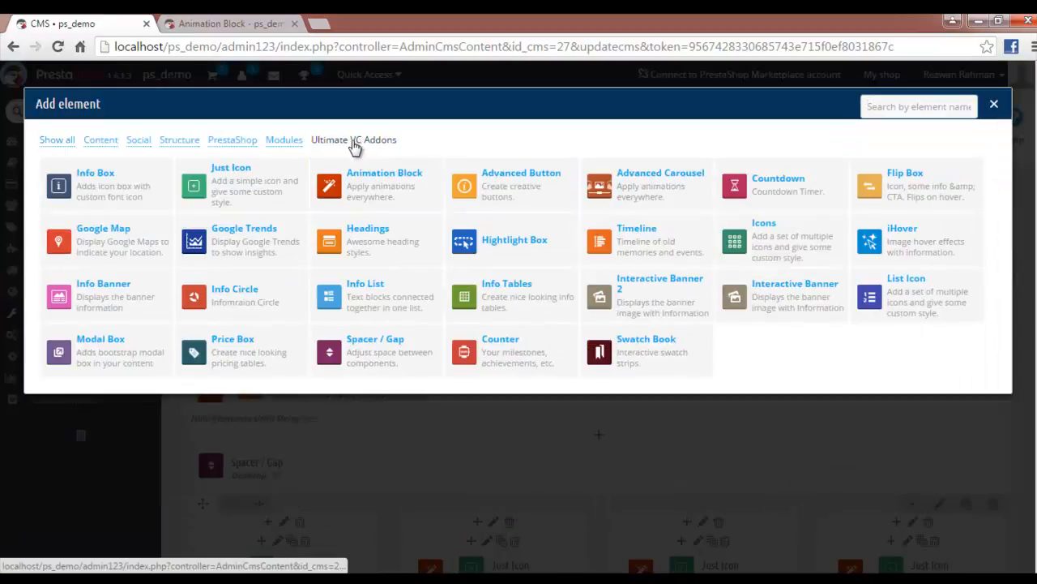
{"action": "left_click", "coordinate": [378, 188]}
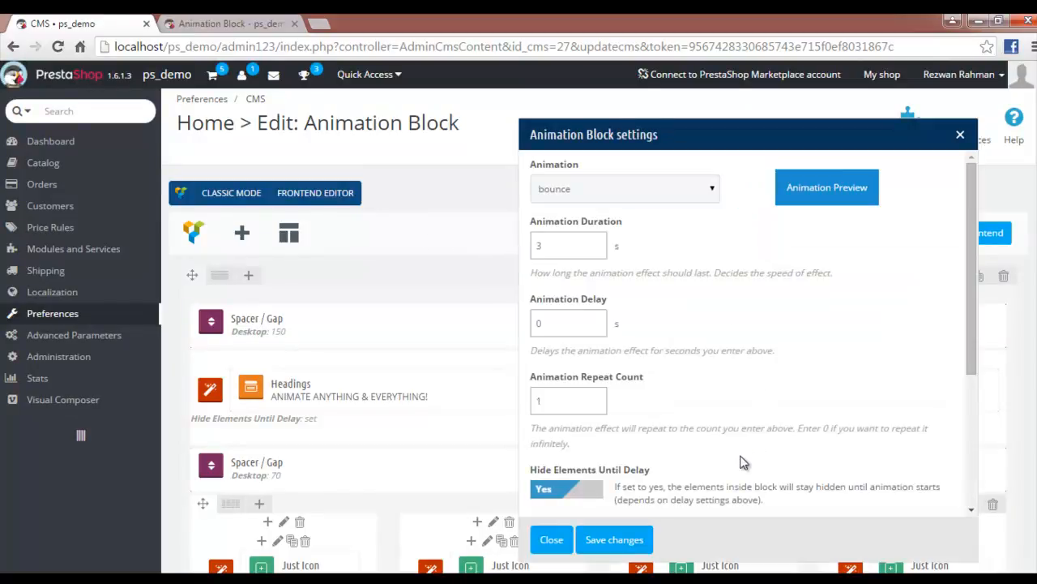
{"action": "left_click", "coordinate": [590, 546]}
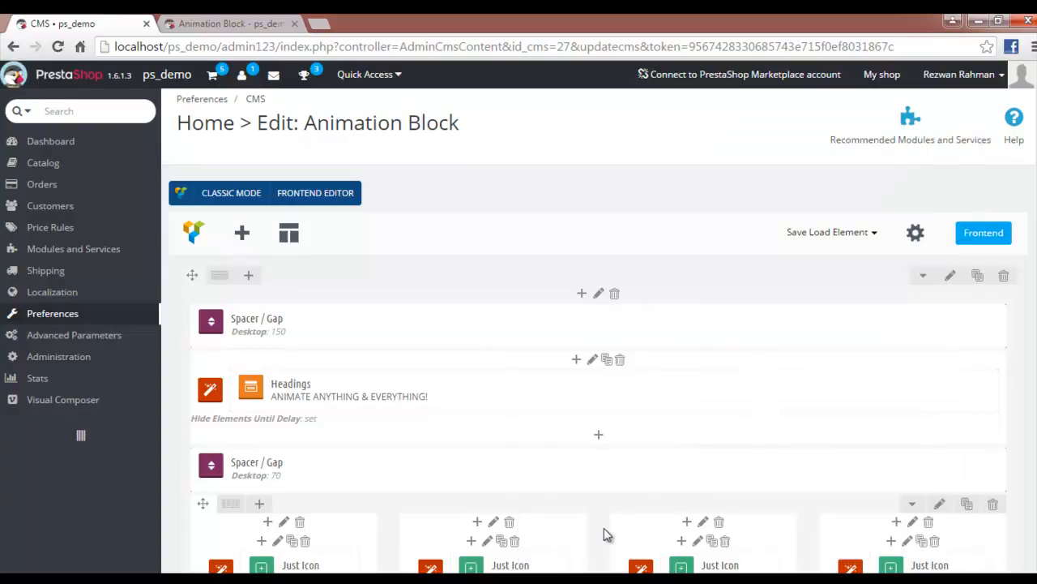
Insert a Flip Box from the Ultimate VC Addons into the empty animation block at the page's end, keeping its default settings
{"action": "scroll", "coordinate": [482, 370], "scroll_direction": "down", "scroll_amount": 10}
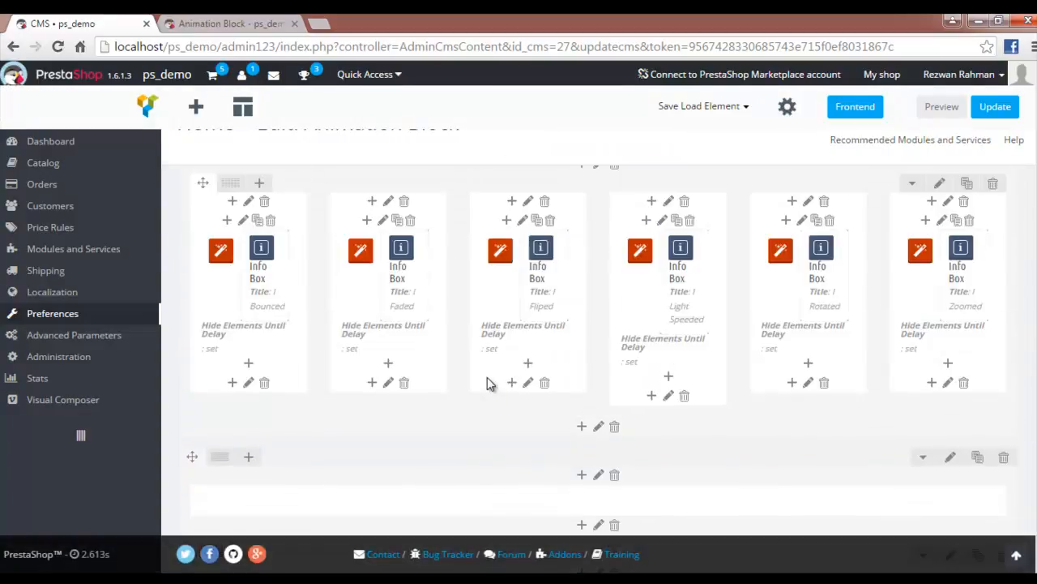
{"action": "scroll", "coordinate": [471, 379], "scroll_direction": "down", "scroll_amount": 3}
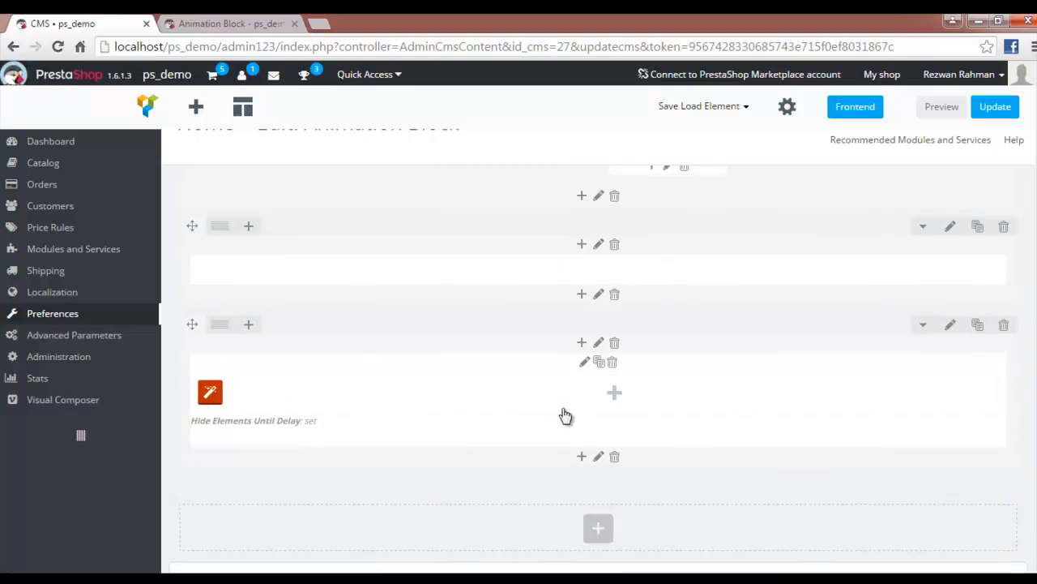
{"action": "left_click", "coordinate": [613, 396]}
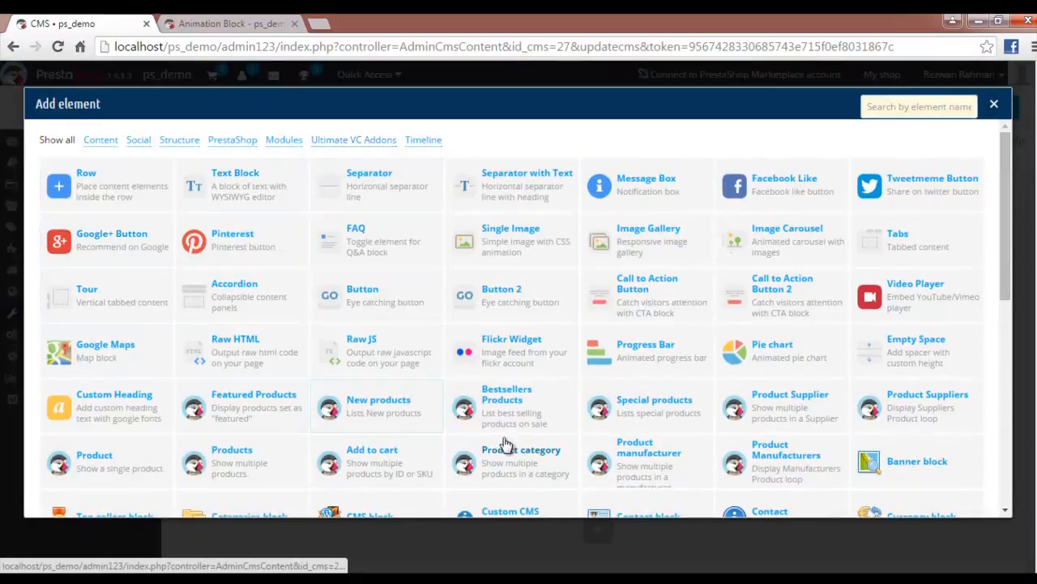
{"action": "left_click", "coordinate": [362, 143]}
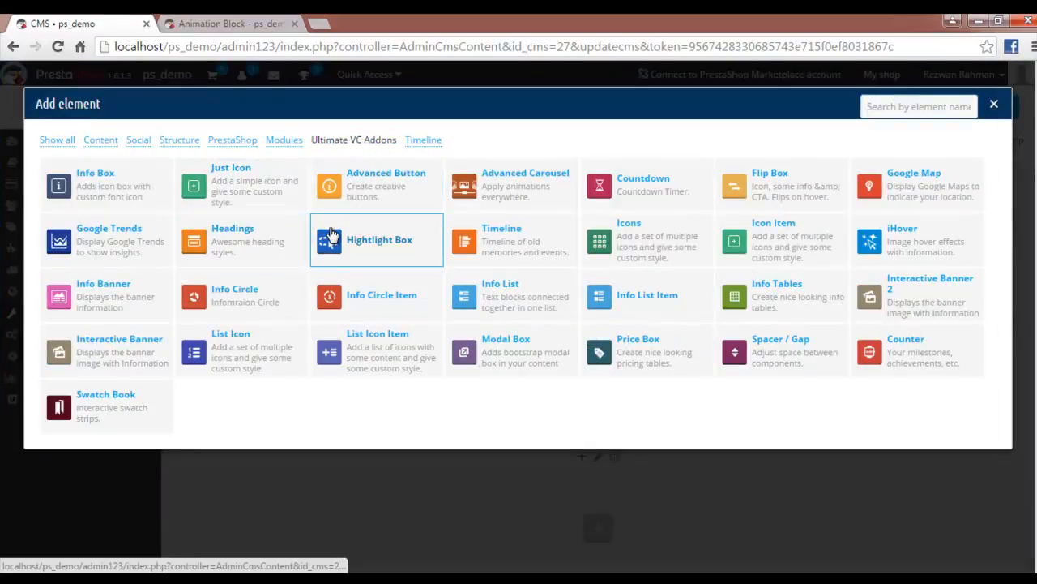
{"action": "left_click", "coordinate": [754, 187]}
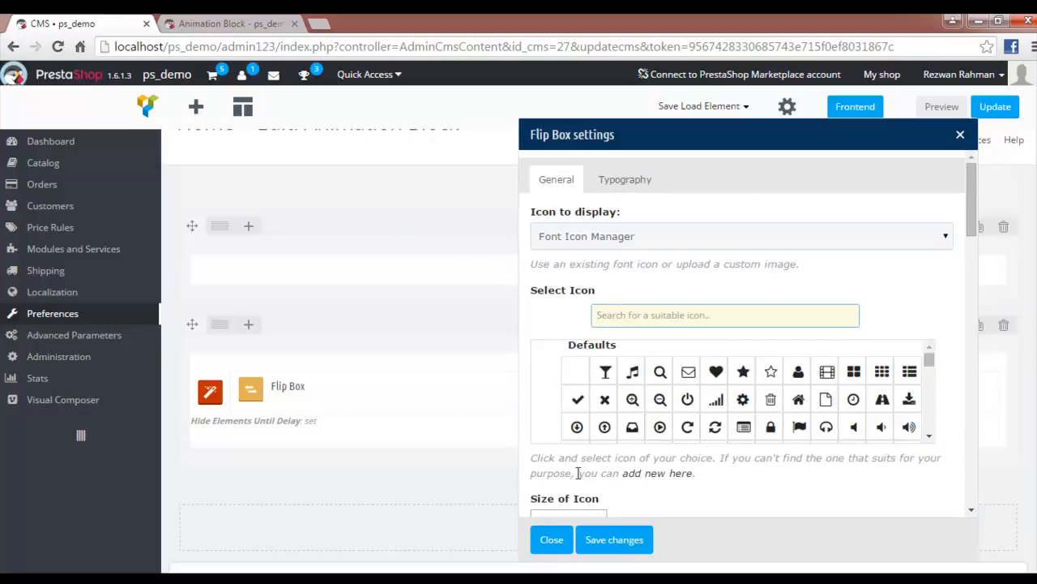
{"action": "left_click", "coordinate": [551, 539]}
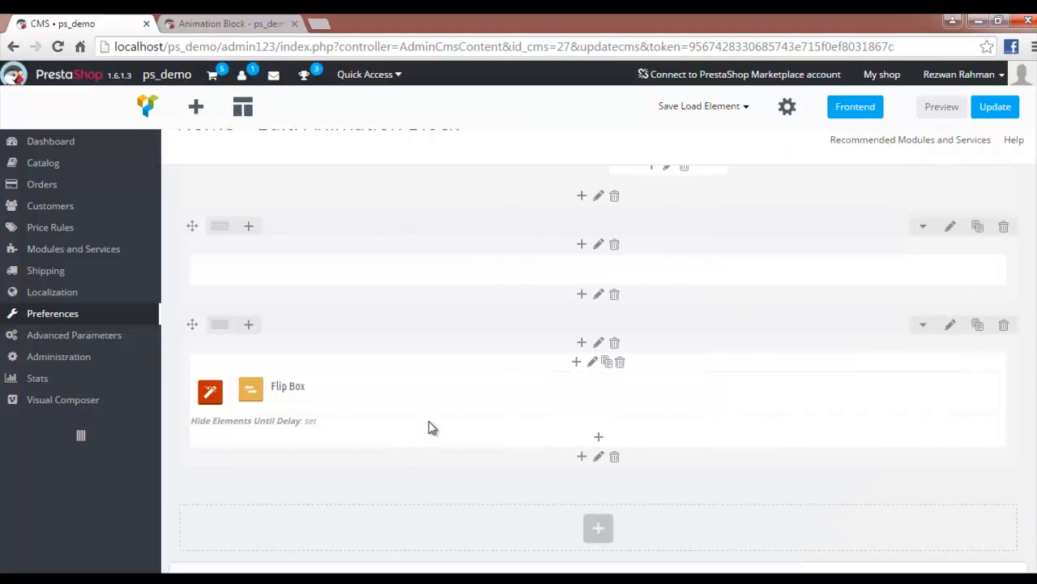
Review the animated icons and images on the live Animation Block page and reload the page
{"action": "left_click", "coordinate": [220, 23]}
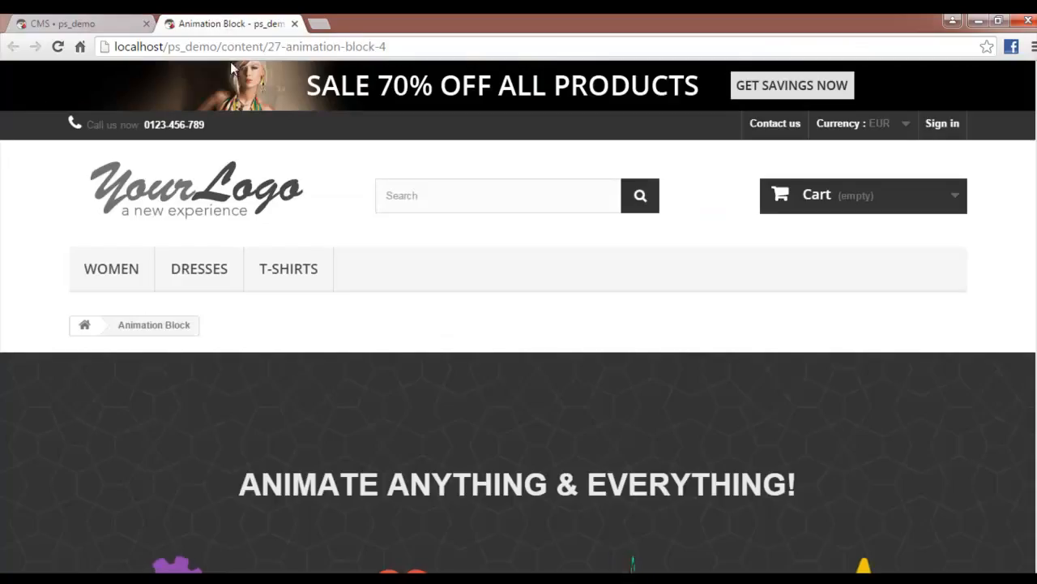
{"action": "scroll", "coordinate": [380, 398], "scroll_direction": "down", "scroll_amount": 3}
{"action": "scroll", "coordinate": [322, 452], "scroll_direction": "down", "scroll_amount": 1}
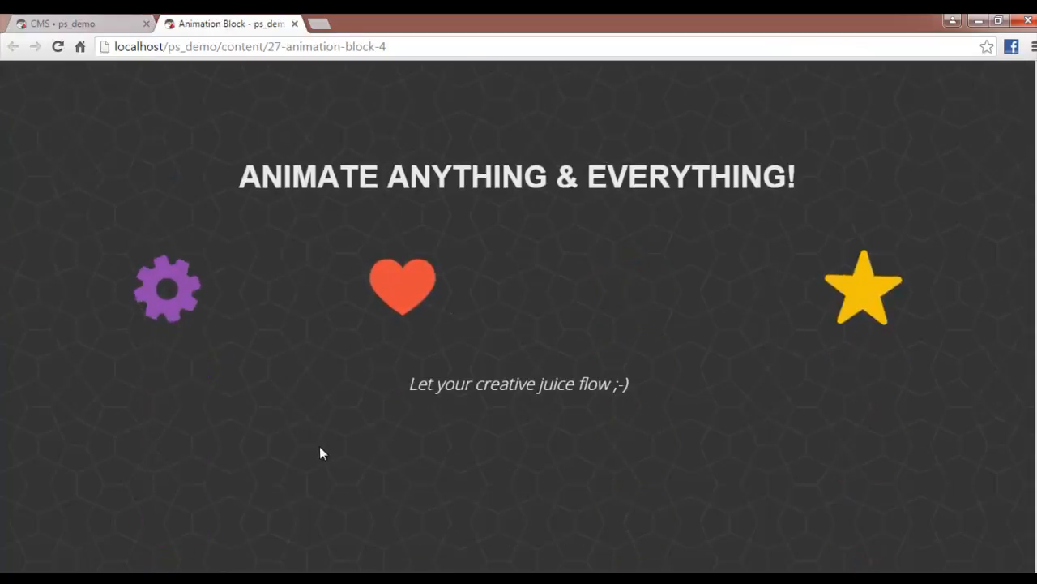
{"action": "scroll", "coordinate": [247, 409], "scroll_direction": "down", "scroll_amount": 4}
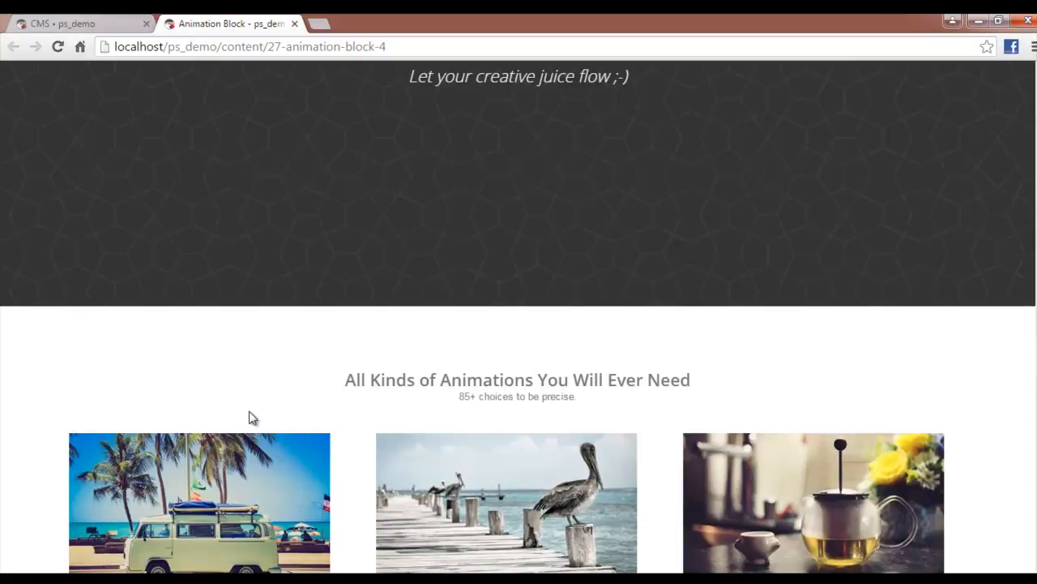
{"action": "scroll", "coordinate": [252, 409], "scroll_direction": "down", "scroll_amount": 1}
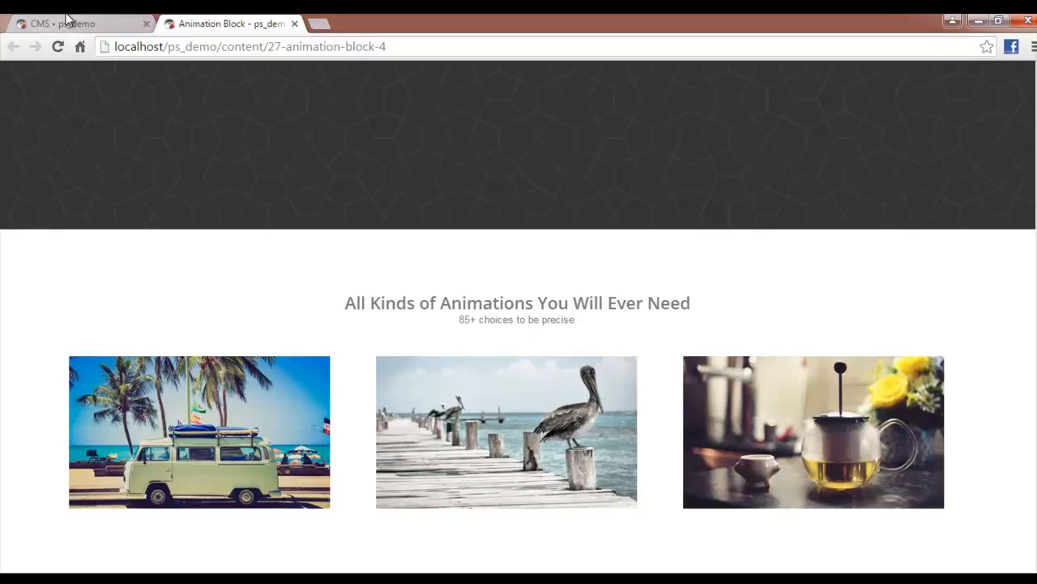
{"action": "left_click", "coordinate": [192, 46]}
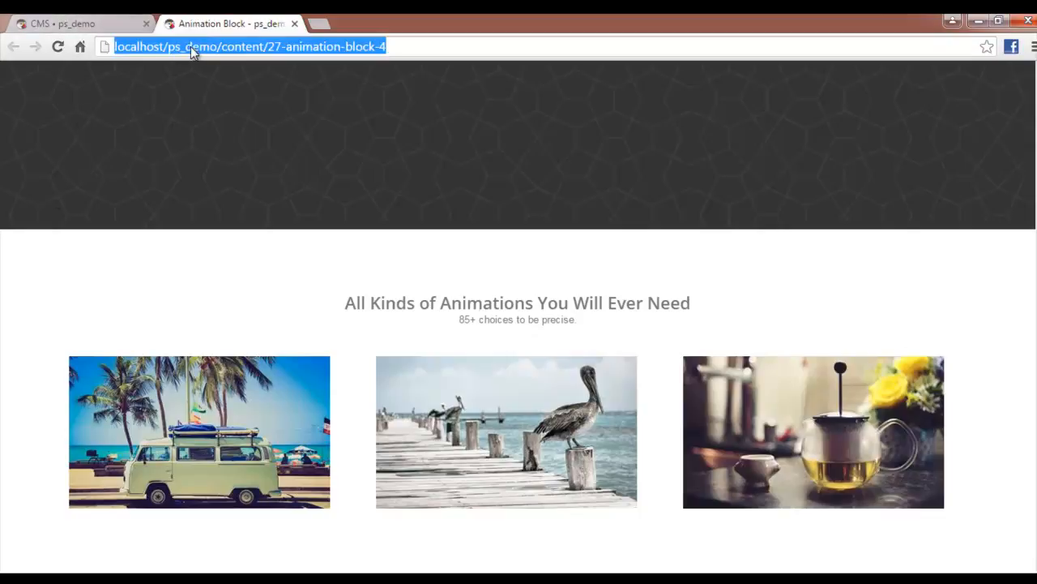
{"action": "key", "text": "Return"}
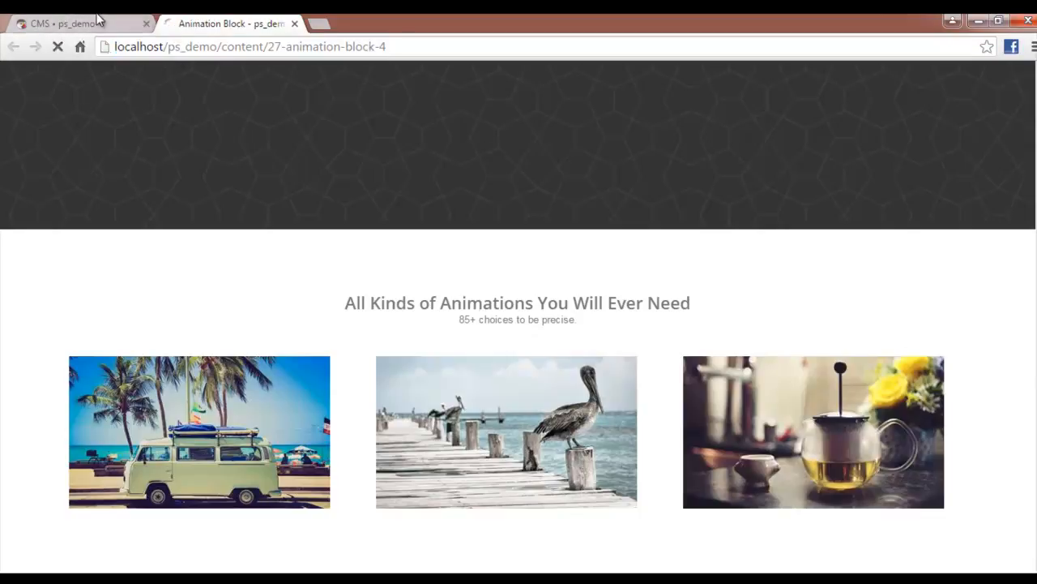
Open the settings of the animation block around the "ANIMATE ANYTHING & EVERYTHING!" heading in the CMS editor and examine the available animation types
{"action": "left_click", "coordinate": [61, 23]}
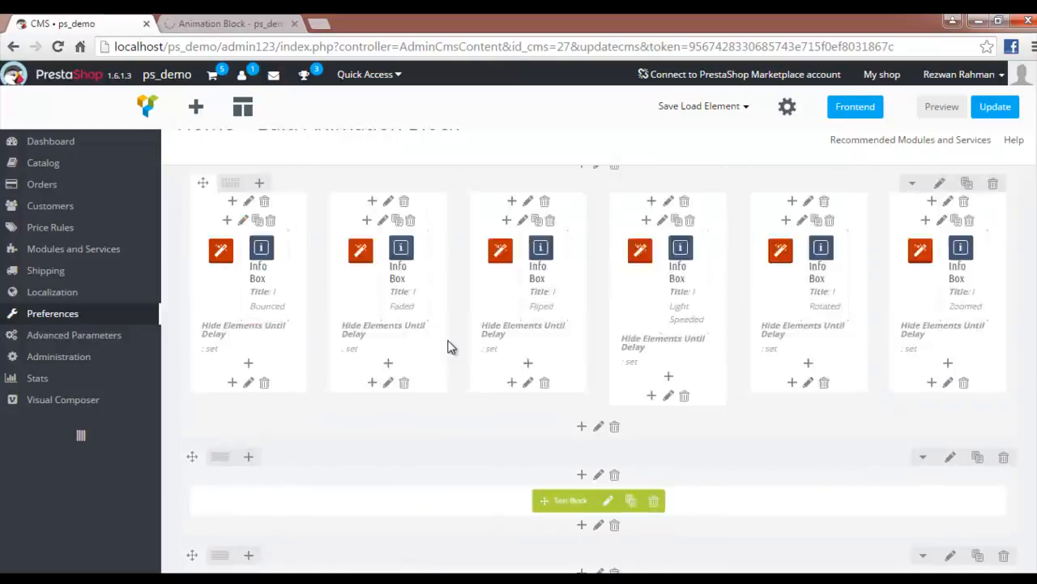
{"action": "left_click", "coordinate": [592, 241]}
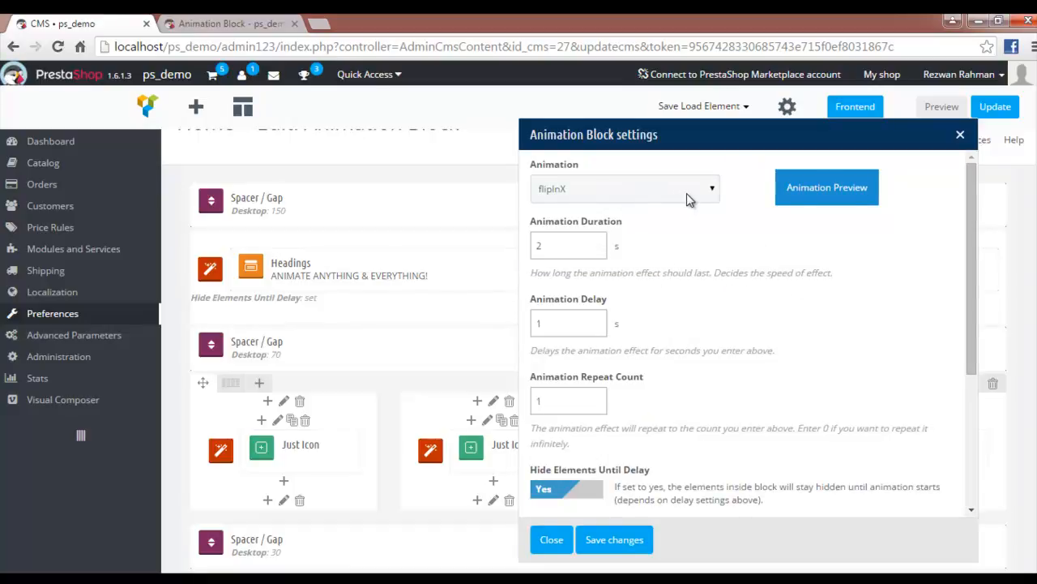
{"action": "left_click", "coordinate": [711, 195]}
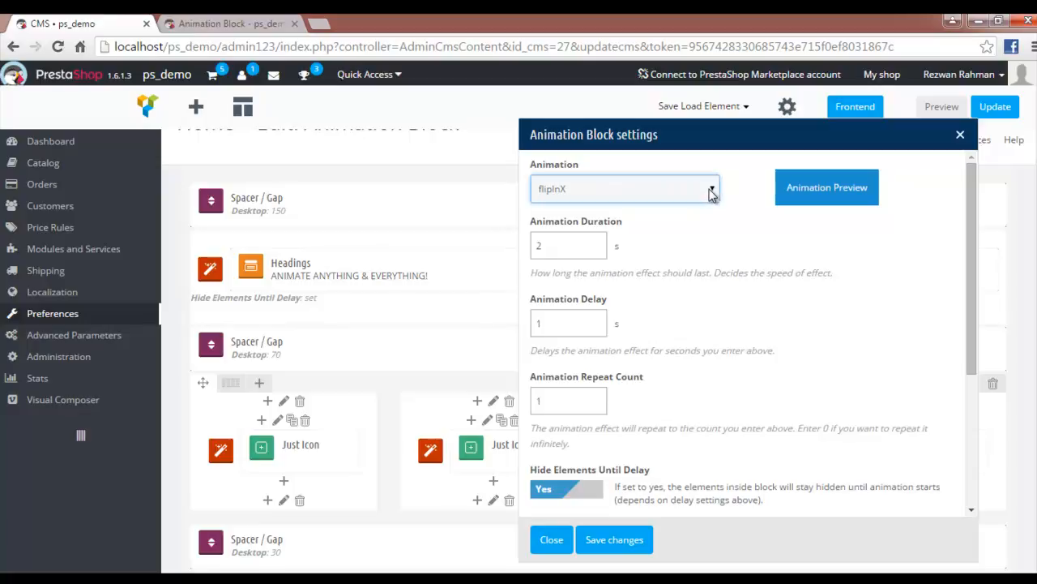
{"action": "left_click", "coordinate": [711, 192]}
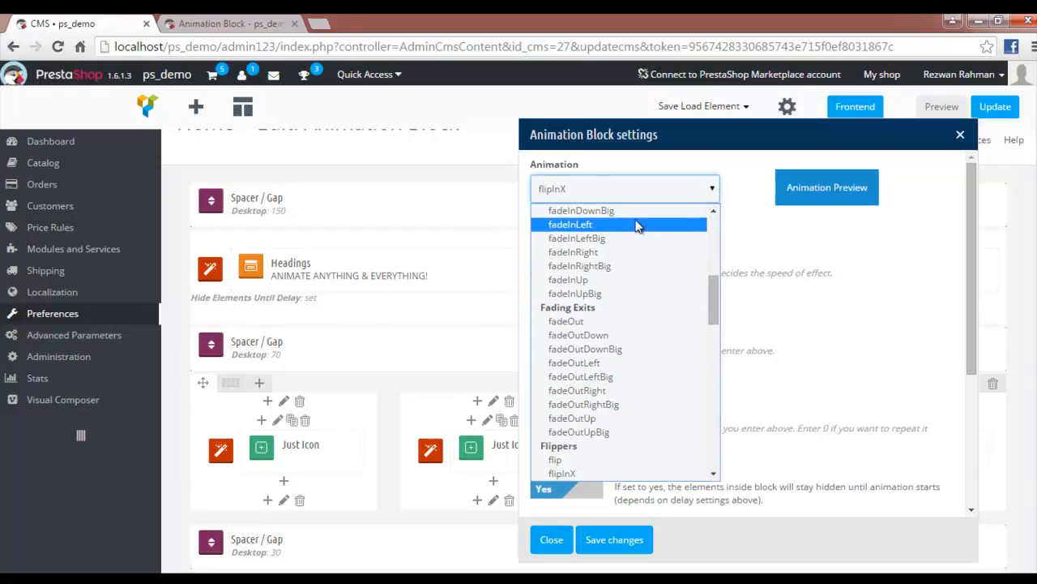
{"action": "scroll", "coordinate": [656, 258], "scroll_direction": "up", "scroll_amount": 5}
{"action": "scroll", "coordinate": [652, 263], "scroll_direction": "down", "scroll_amount": 10}
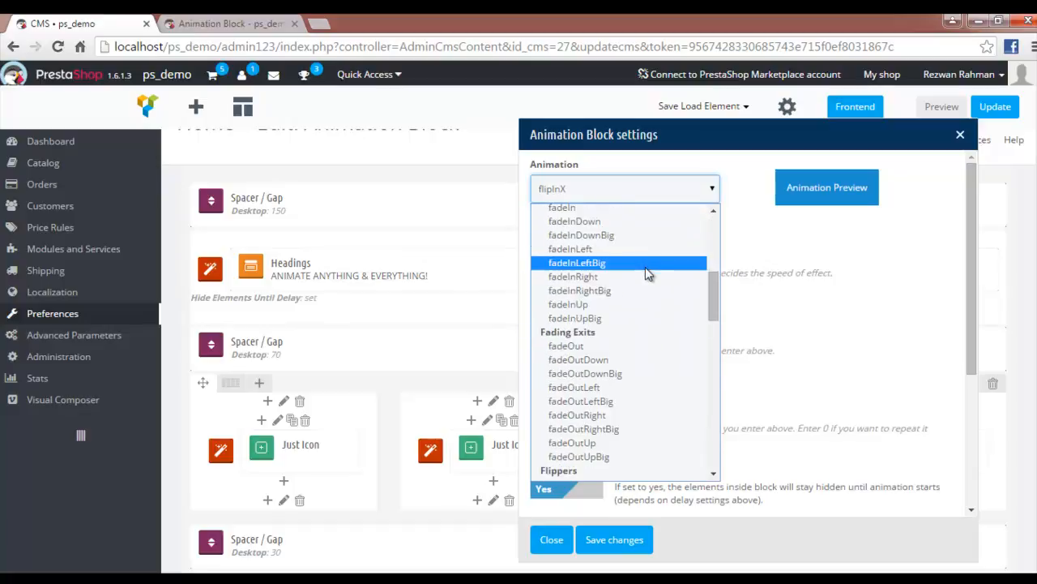
{"action": "scroll", "coordinate": [603, 319], "scroll_direction": "down", "scroll_amount": 8}
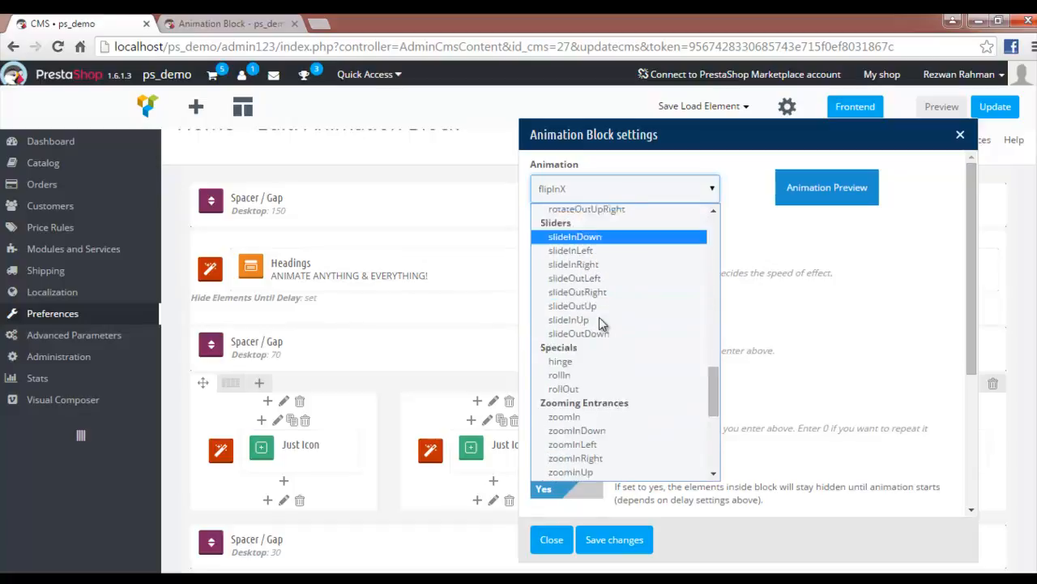
{"action": "scroll", "coordinate": [620, 302], "scroll_direction": "up", "scroll_amount": 15}
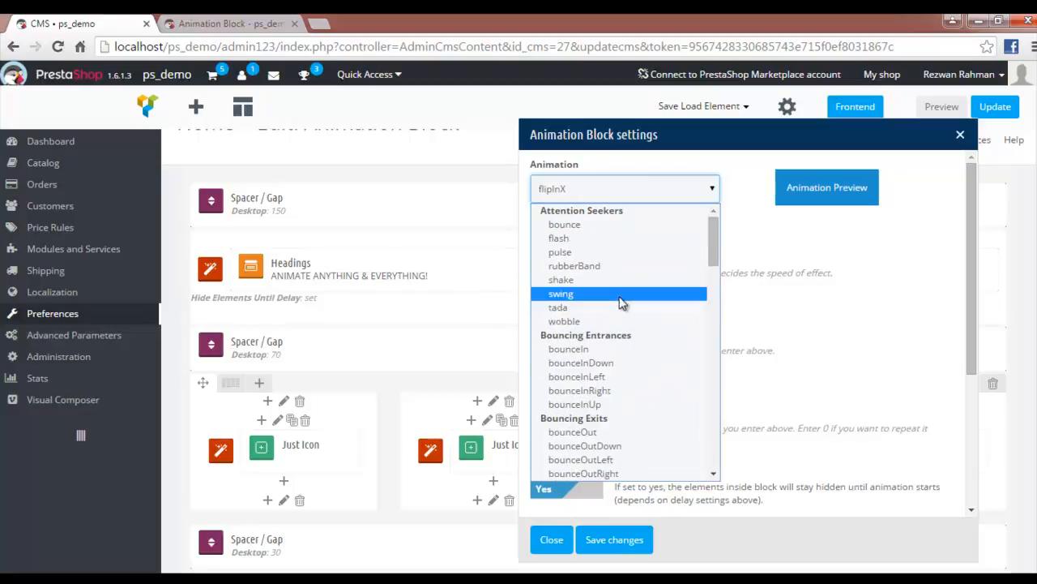
{"action": "scroll", "coordinate": [620, 308], "scroll_direction": "down", "scroll_amount": 7}
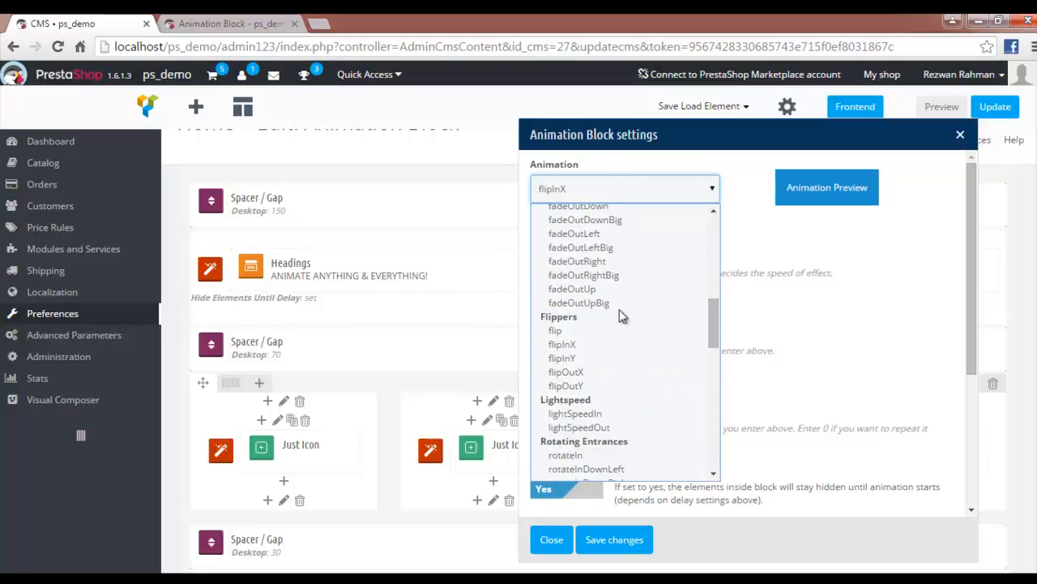
{"action": "scroll", "coordinate": [620, 316], "scroll_direction": "down", "scroll_amount": 10}
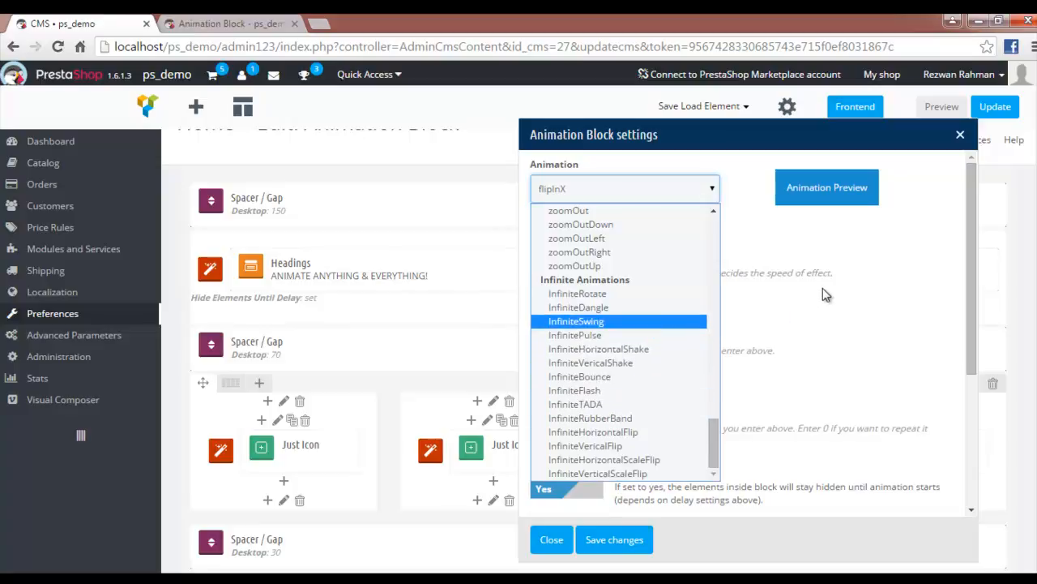
Try out the bounce, wobble, bounceInUp and InfinitePulse animations on the block around the heading
{"action": "scroll", "coordinate": [614, 282], "scroll_direction": "up", "scroll_amount": 15}
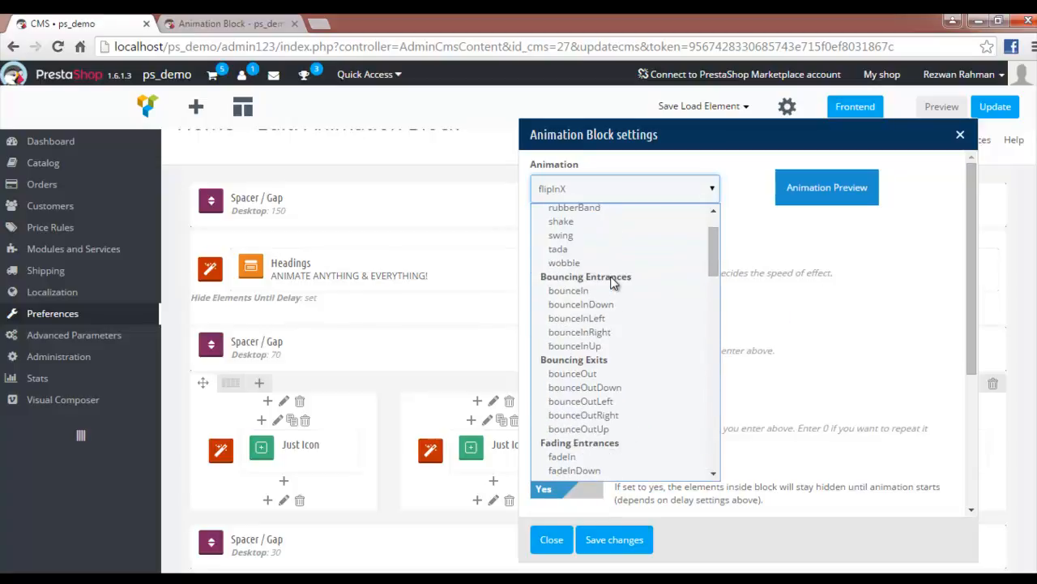
{"action": "scroll", "coordinate": [613, 281], "scroll_direction": "up", "scroll_amount": 2}
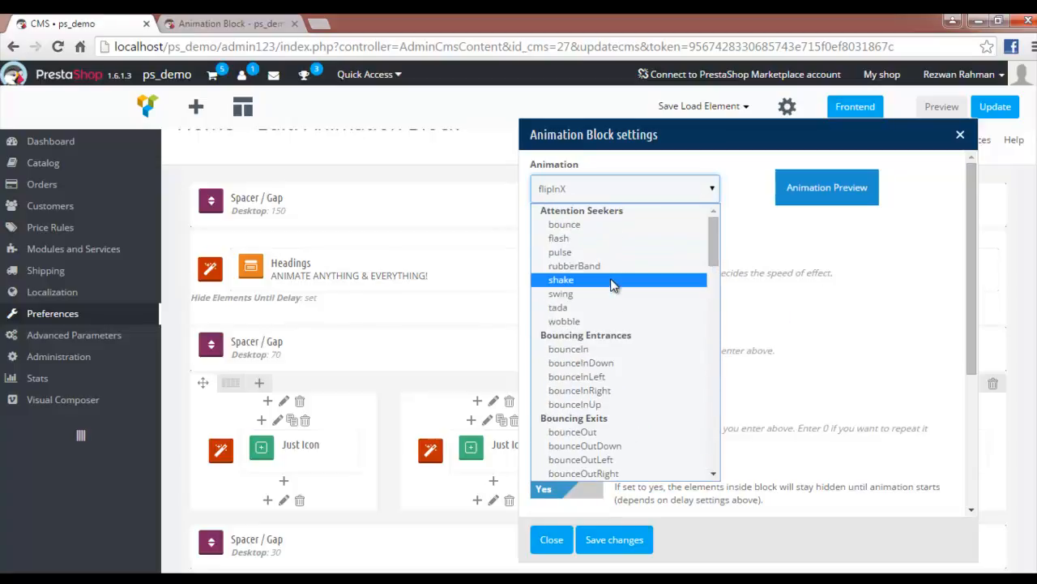
{"action": "left_click", "coordinate": [588, 227]}
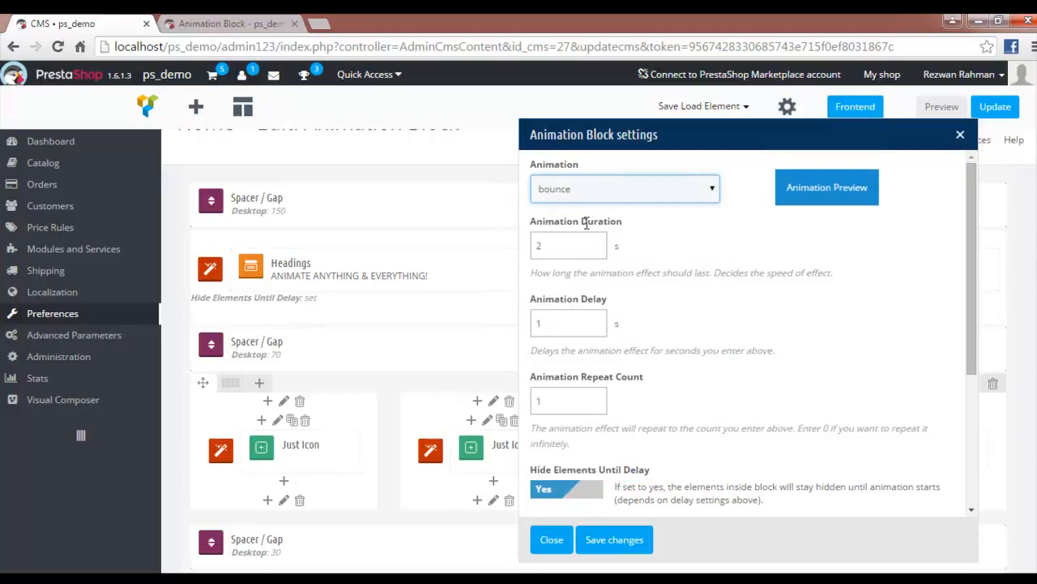
{"action": "left_click", "coordinate": [636, 191]}
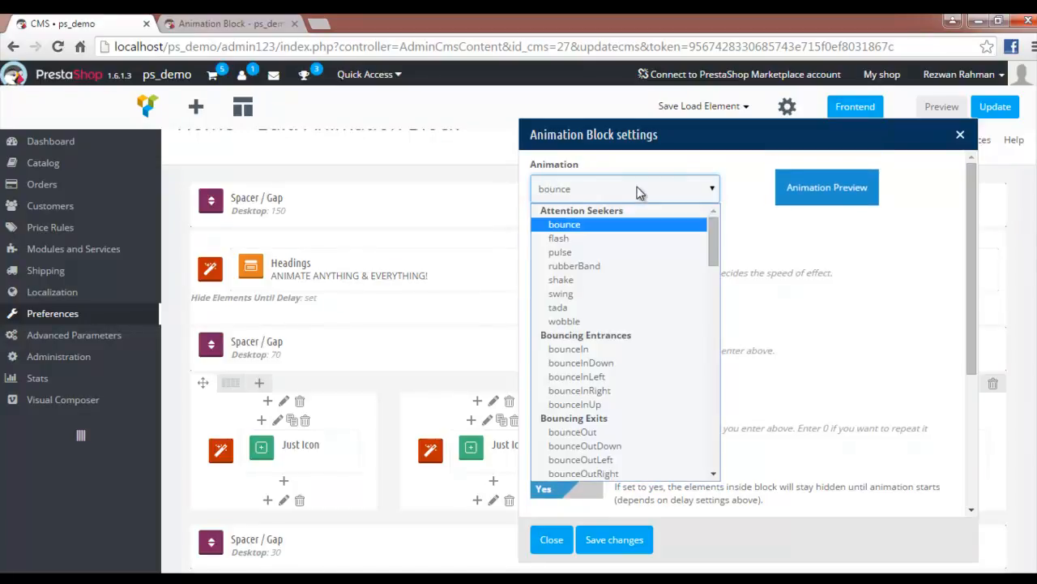
{"action": "left_click", "coordinate": [616, 321]}
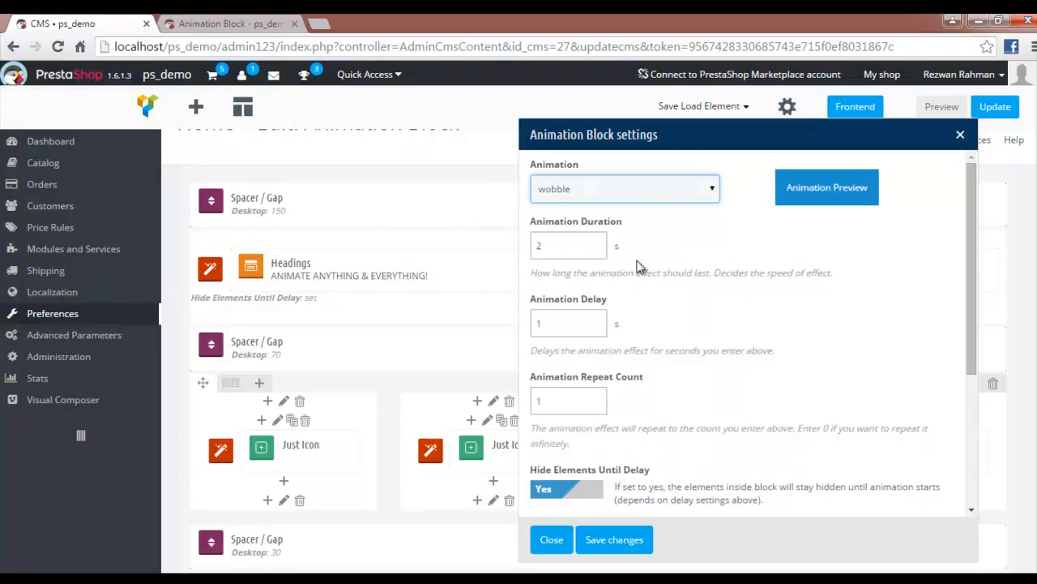
{"action": "left_click", "coordinate": [640, 187]}
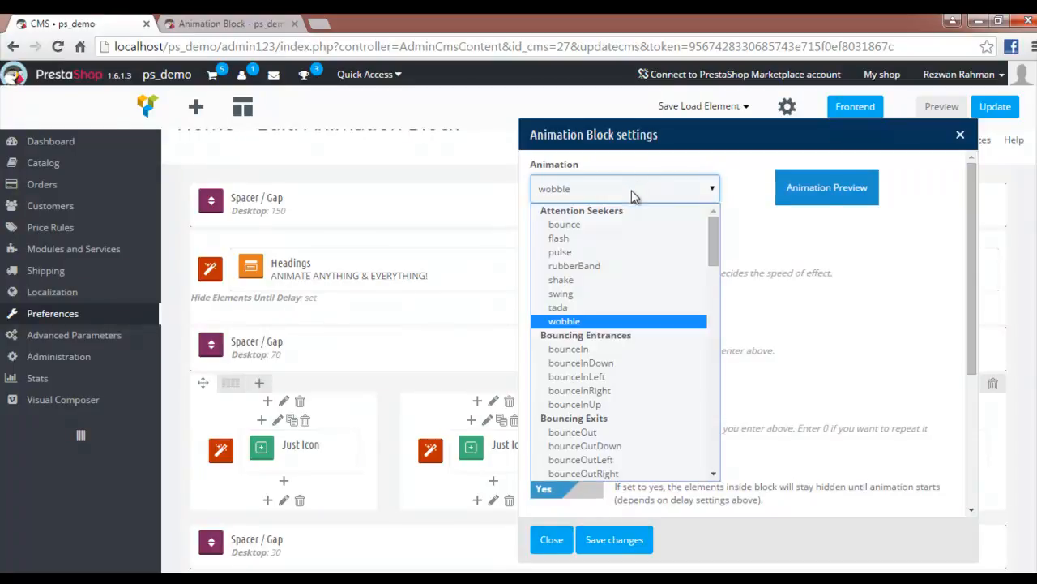
{"action": "left_click", "coordinate": [596, 404]}
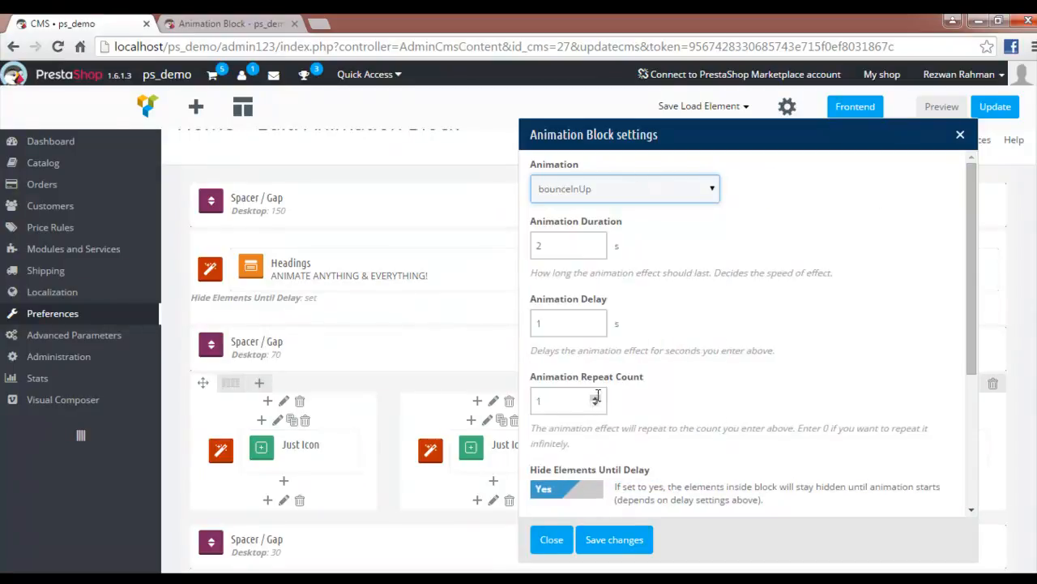
{"action": "left_click", "coordinate": [598, 192]}
{"action": "scroll", "coordinate": [616, 389], "scroll_direction": "down", "scroll_amount": 15}
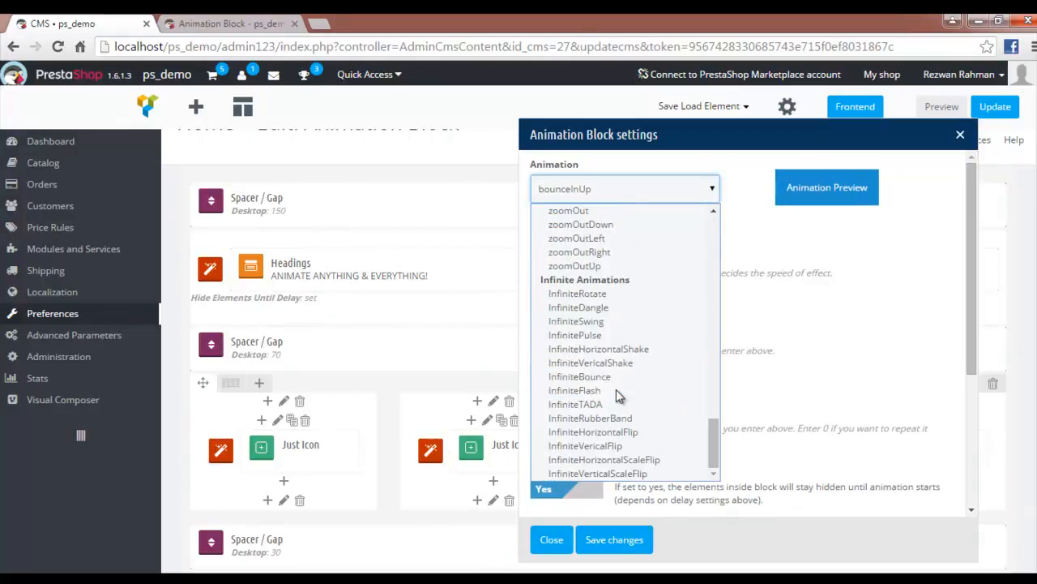
{"action": "left_click", "coordinate": [589, 332]}
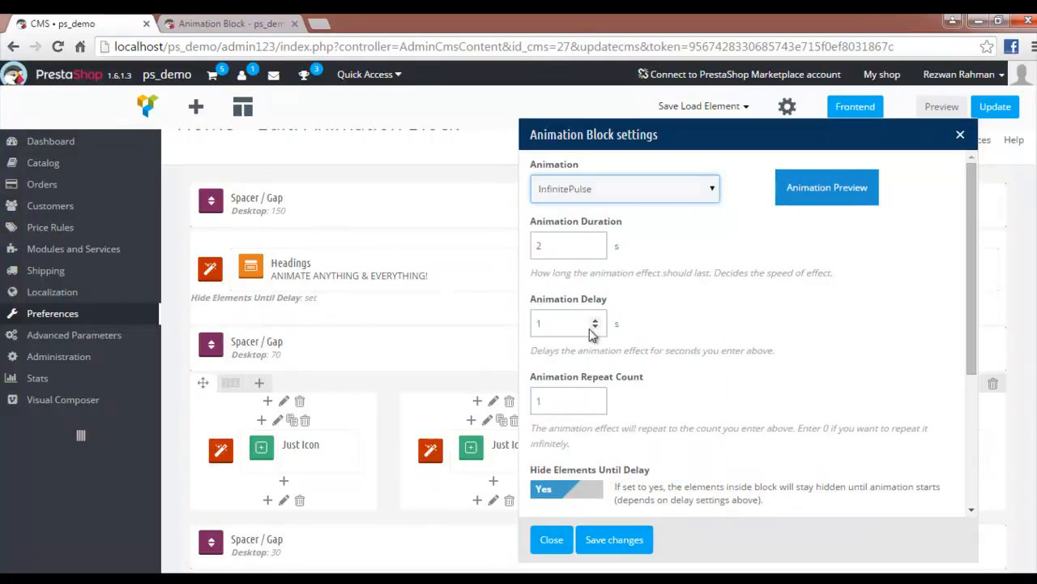
Set the heading block's animation to InfiniteHorizontalFlip
{"action": "left_click", "coordinate": [592, 193]}
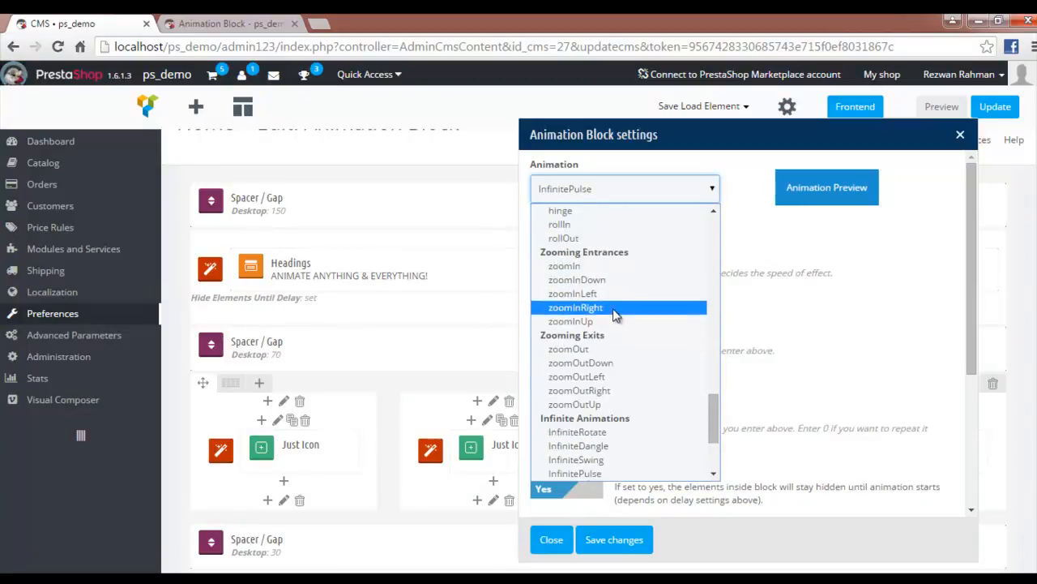
{"action": "scroll", "coordinate": [613, 308], "scroll_direction": "down", "scroll_amount": 3}
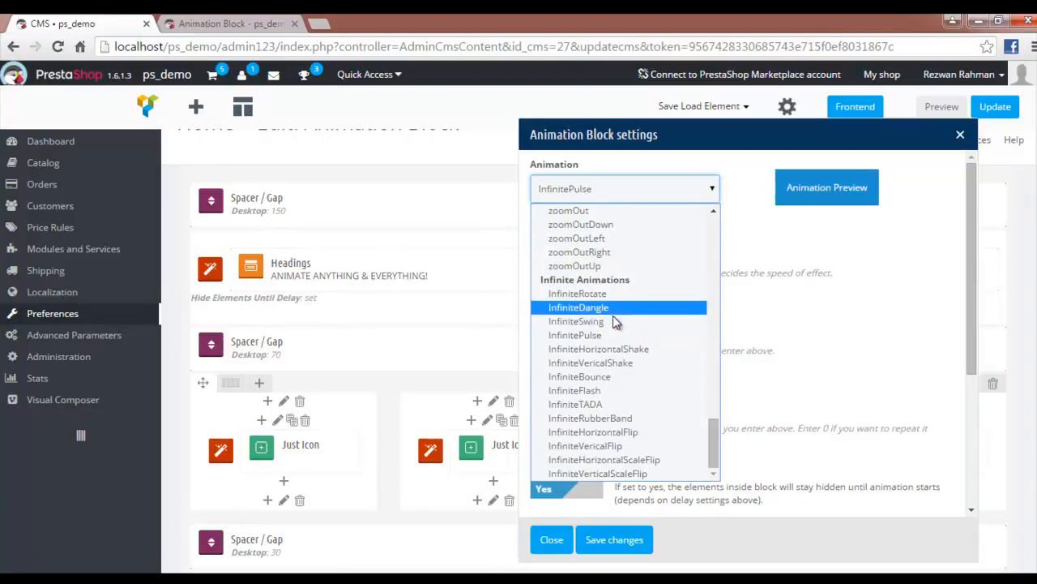
{"action": "left_click", "coordinate": [594, 432]}
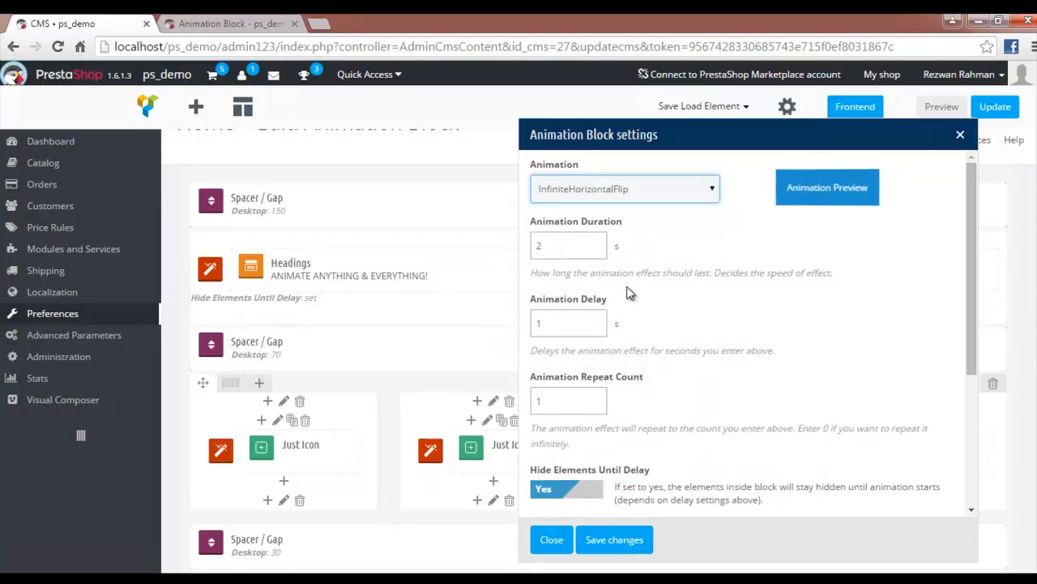
Look at the heading and the four animated icons on the live Animation Block page, and return to the block's settings
{"action": "left_click", "coordinate": [234, 24]}
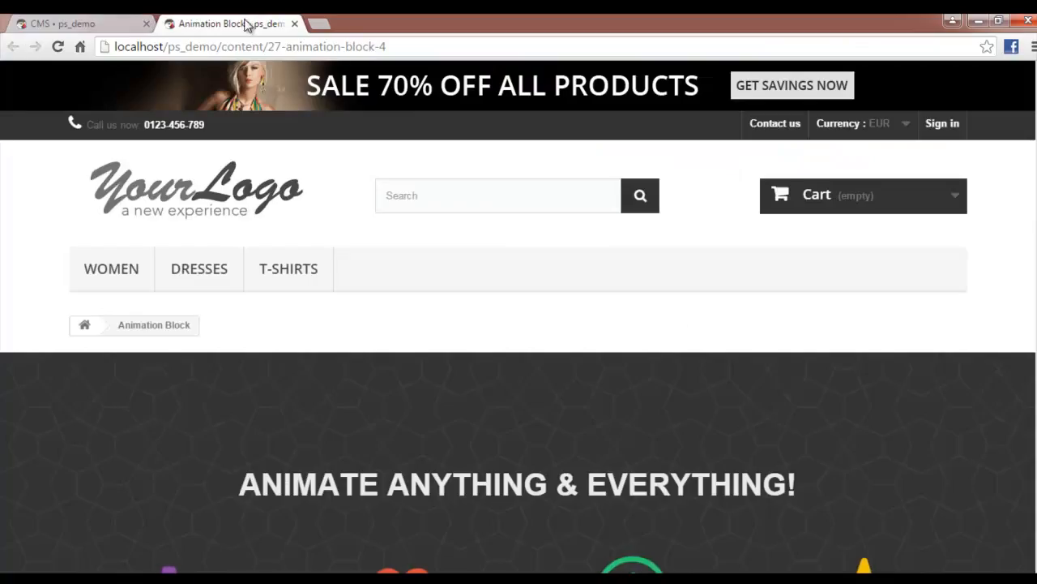
{"action": "scroll", "coordinate": [231, 449], "scroll_direction": "down", "scroll_amount": 3}
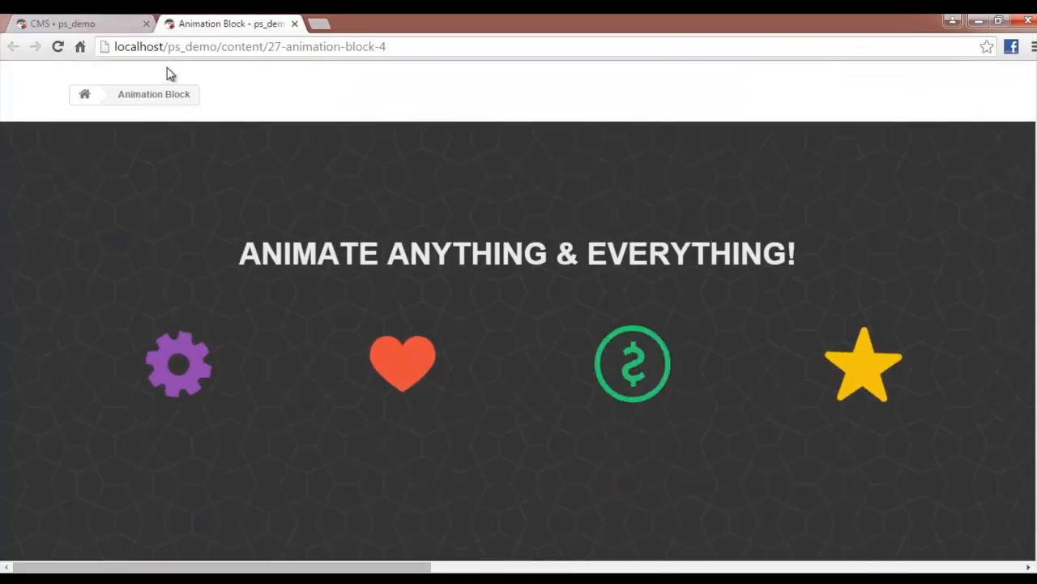
{"action": "left_click", "coordinate": [104, 19]}
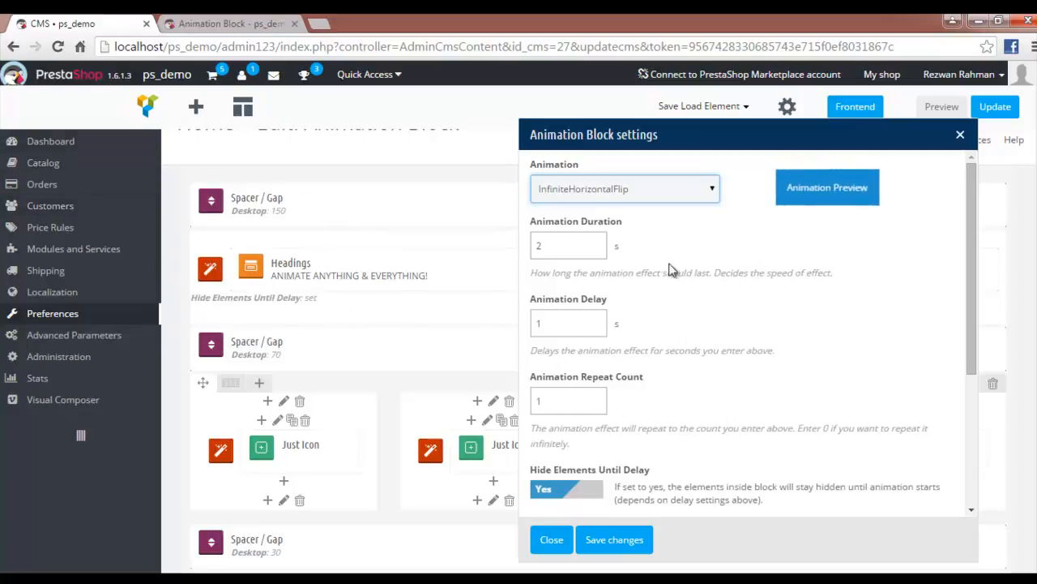
Examine the Animation Duration and Animation Delay settings of the heading's animation block
{"action": "double_click", "coordinate": [557, 243]}
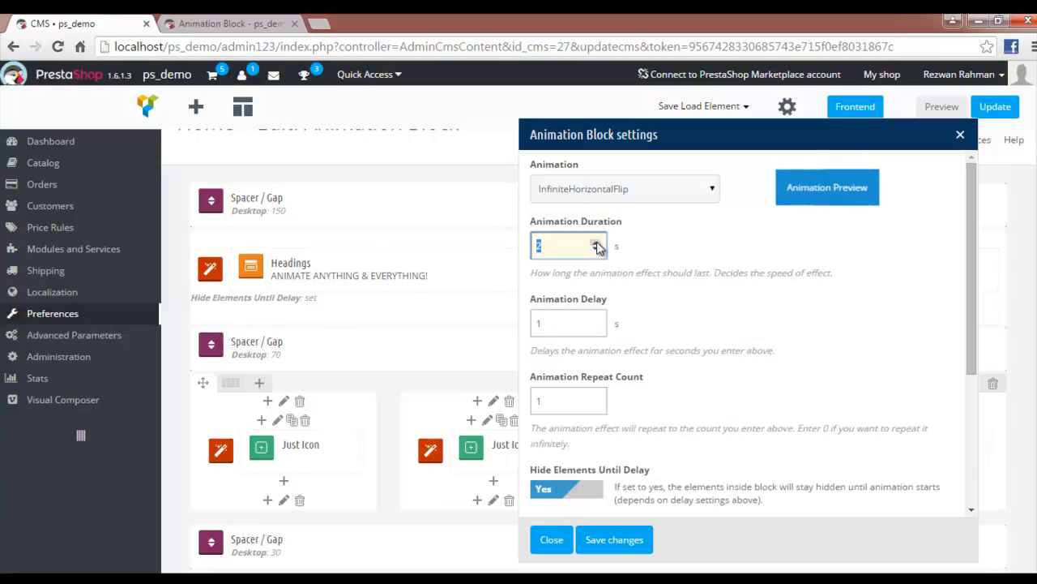
{"action": "left_click", "coordinate": [706, 234]}
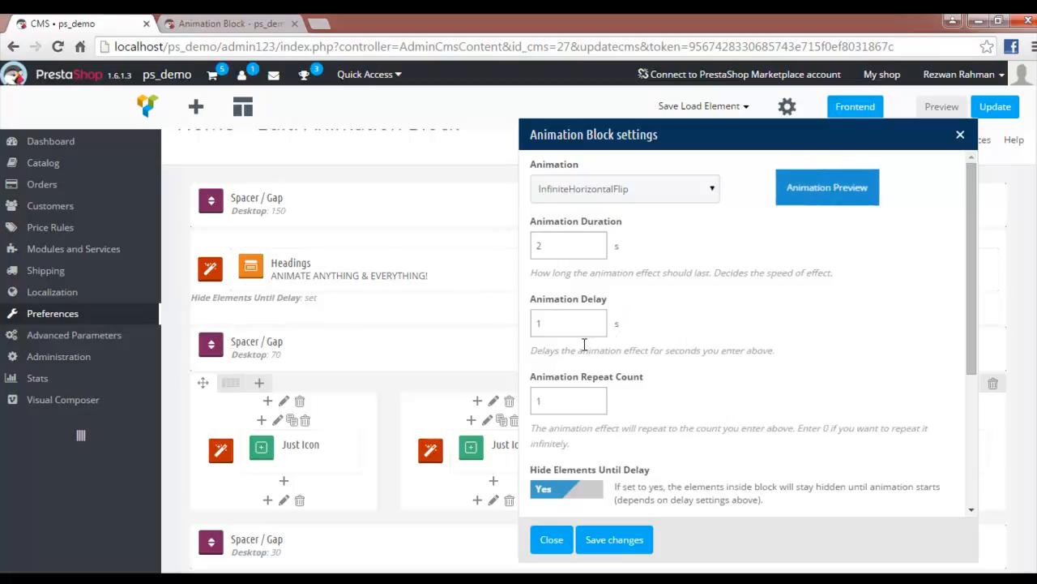
{"action": "left_click_drag", "start_coordinate": [567, 334], "coordinate": [531, 327]}
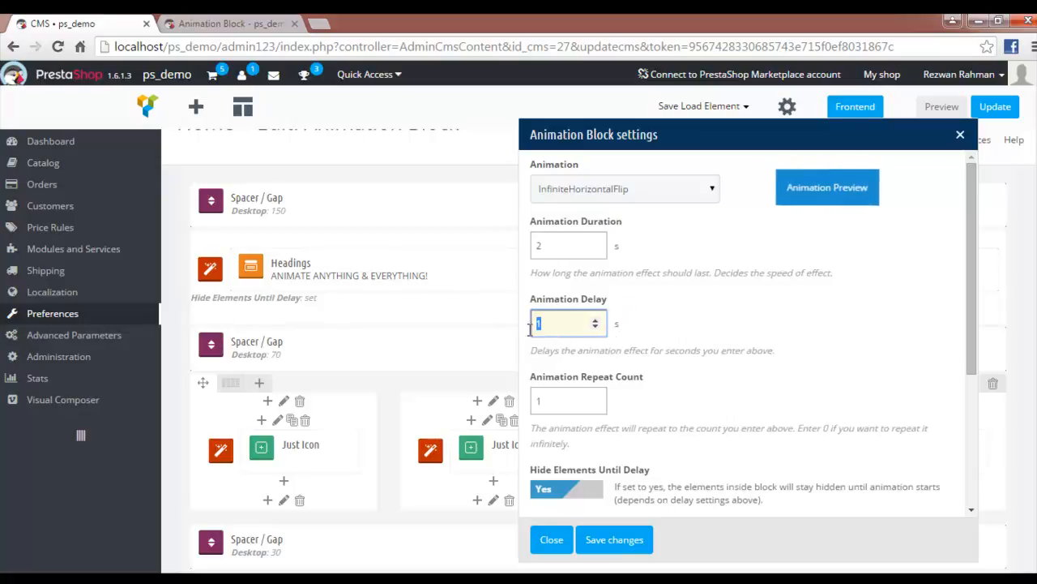
{"action": "left_click", "coordinate": [671, 337]}
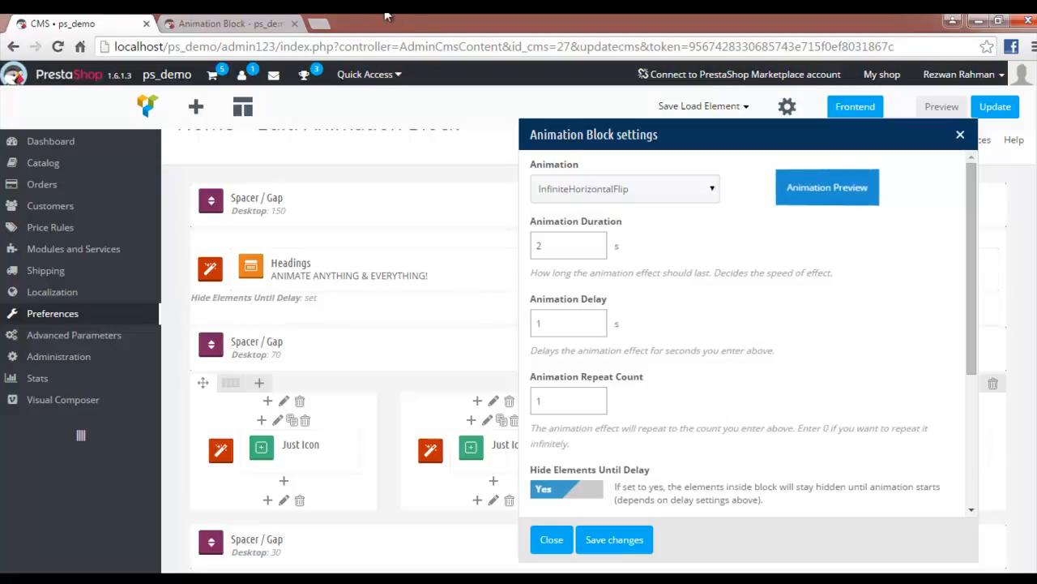
Review the animated icons and images down to the footer of the live Animation Block page, and return to the CMS editor
{"action": "left_click", "coordinate": [243, 23]}
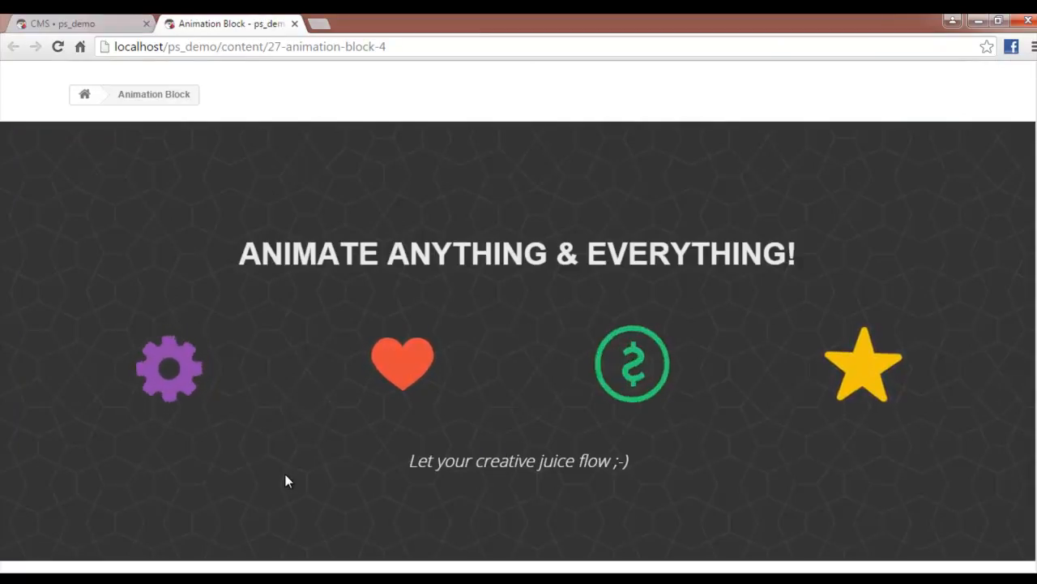
{"action": "scroll", "coordinate": [286, 474], "scroll_direction": "down", "scroll_amount": 1}
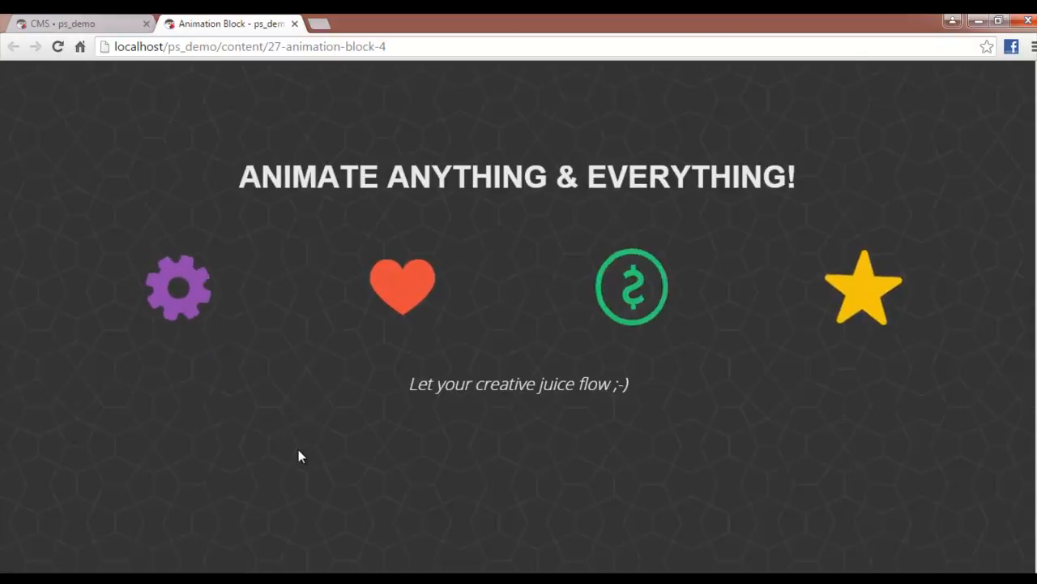
{"action": "scroll", "coordinate": [299, 450], "scroll_direction": "down", "scroll_amount": 3}
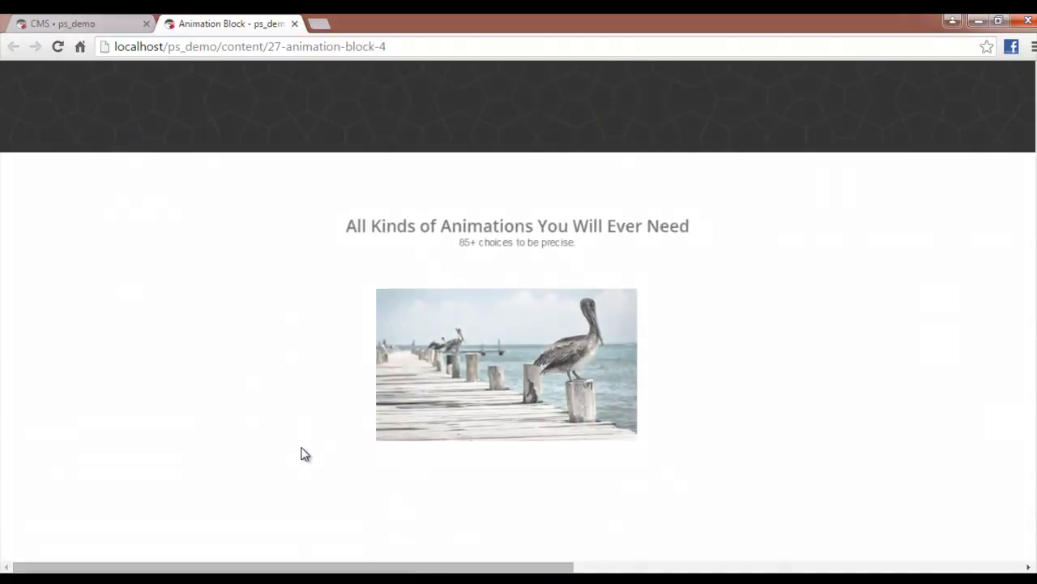
{"action": "scroll", "coordinate": [346, 486], "scroll_direction": "down", "scroll_amount": 3}
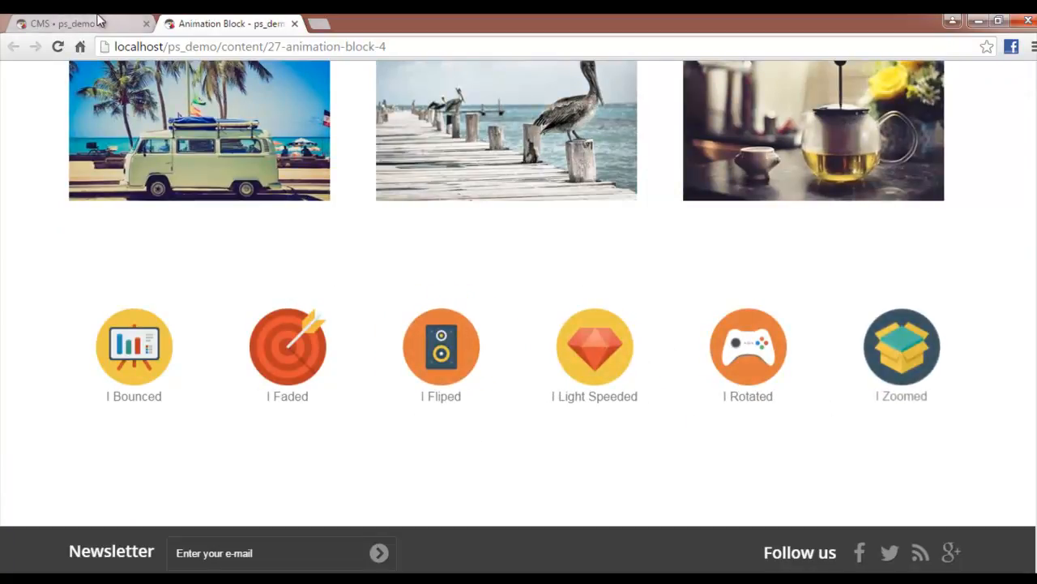
{"action": "left_click", "coordinate": [122, 23]}
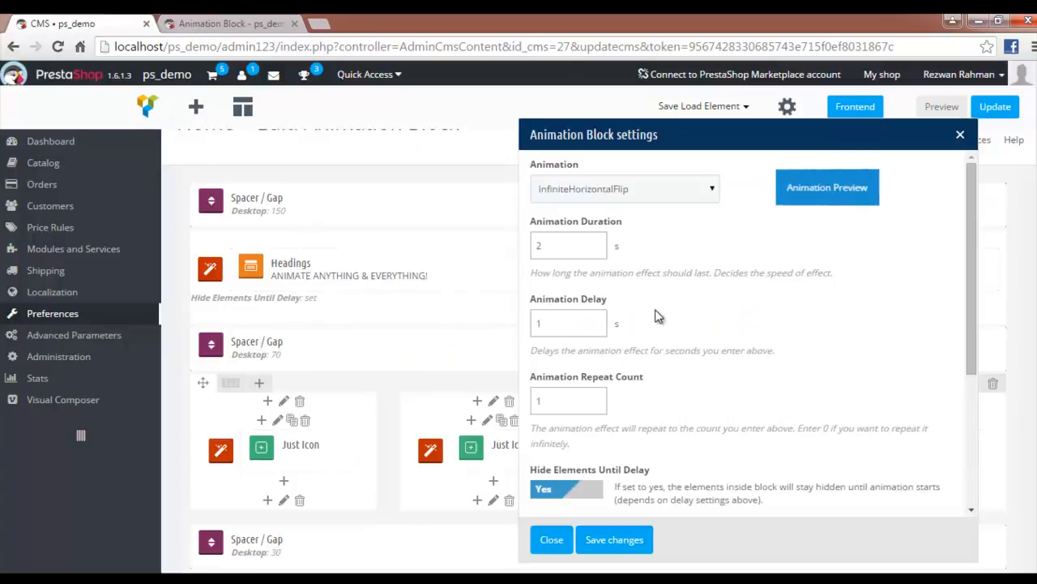
Examine the Animation Repeat Count setting of the heading's animation block
{"action": "scroll", "coordinate": [710, 350], "scroll_direction": "down", "scroll_amount": 1}
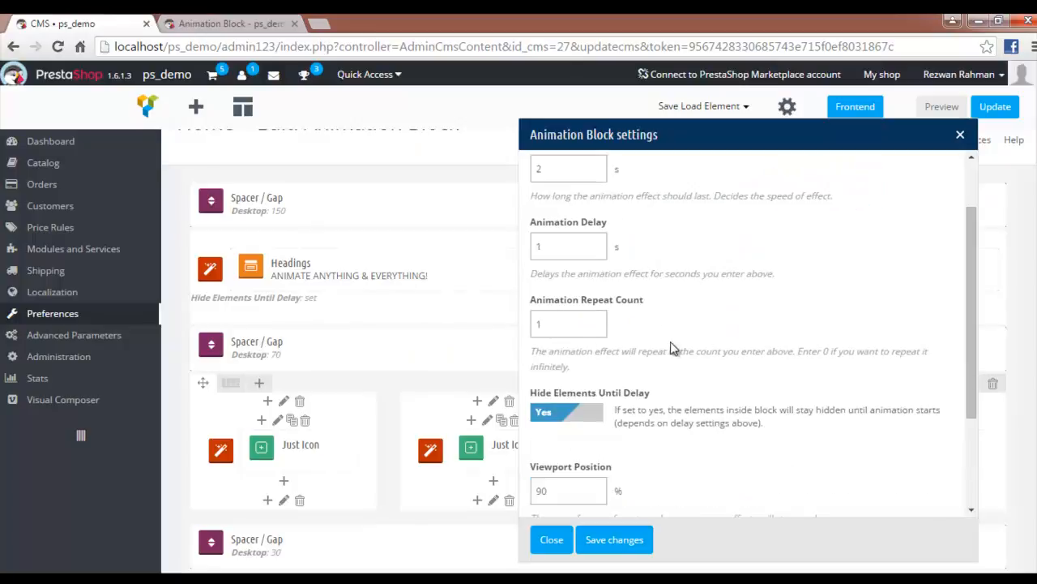
{"action": "left_click", "coordinate": [540, 323]}
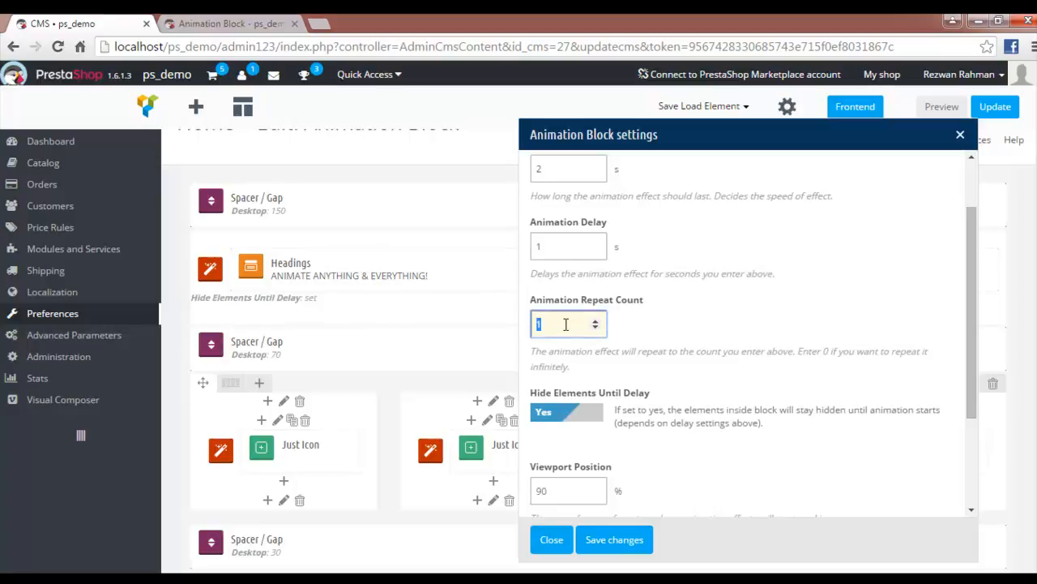
{"action": "left_click", "coordinate": [714, 326]}
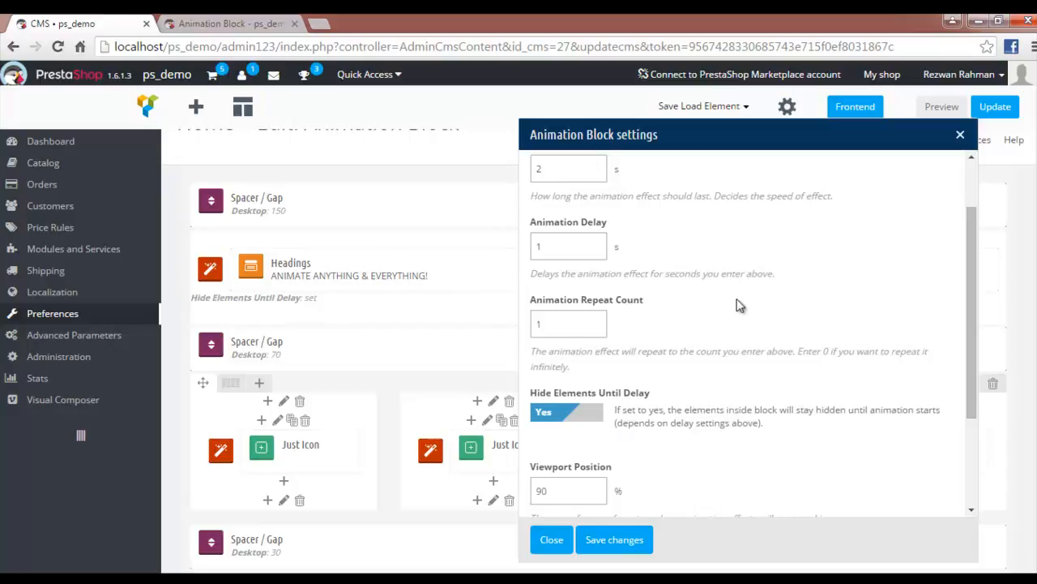
Browse the available animation types again, from Attention Seekers to Infinite Animations, keeping InfiniteHorizontalFlip selected
{"action": "scroll", "coordinate": [760, 306], "scroll_direction": "up", "scroll_amount": 3}
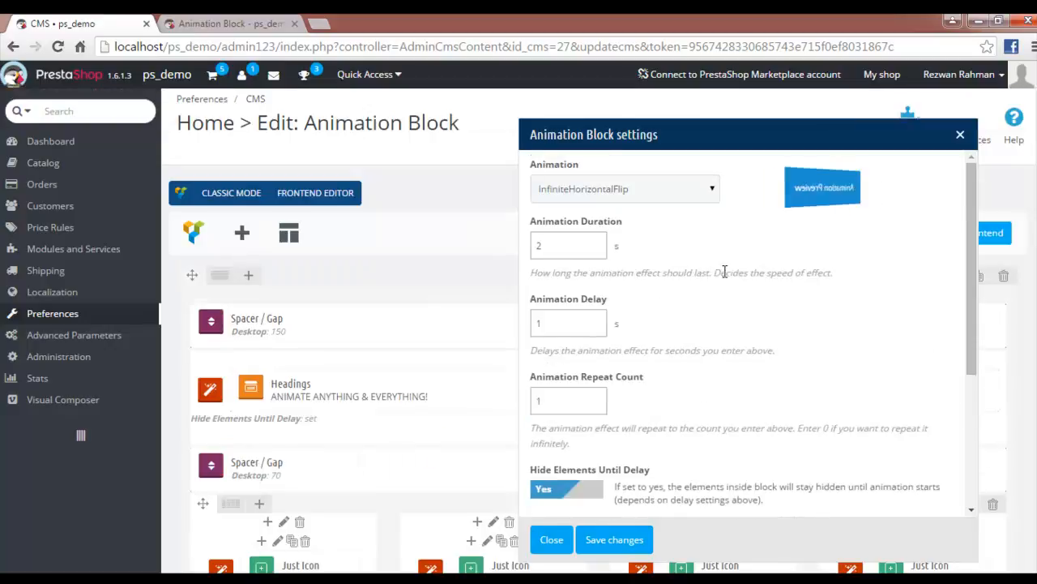
{"action": "left_click", "coordinate": [666, 188]}
{"action": "left_click", "coordinate": [805, 375]}
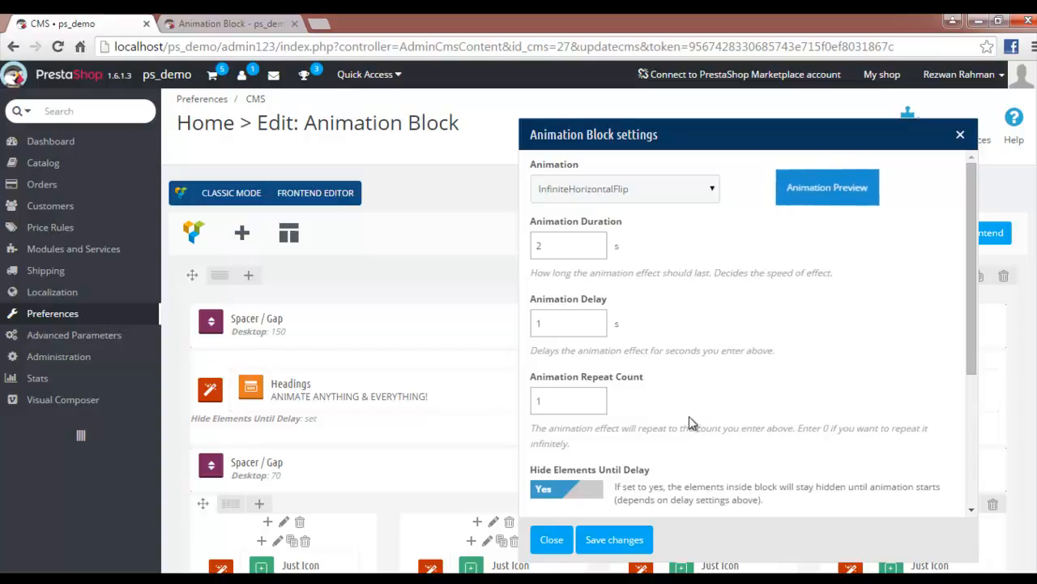
{"action": "left_click", "coordinate": [595, 191]}
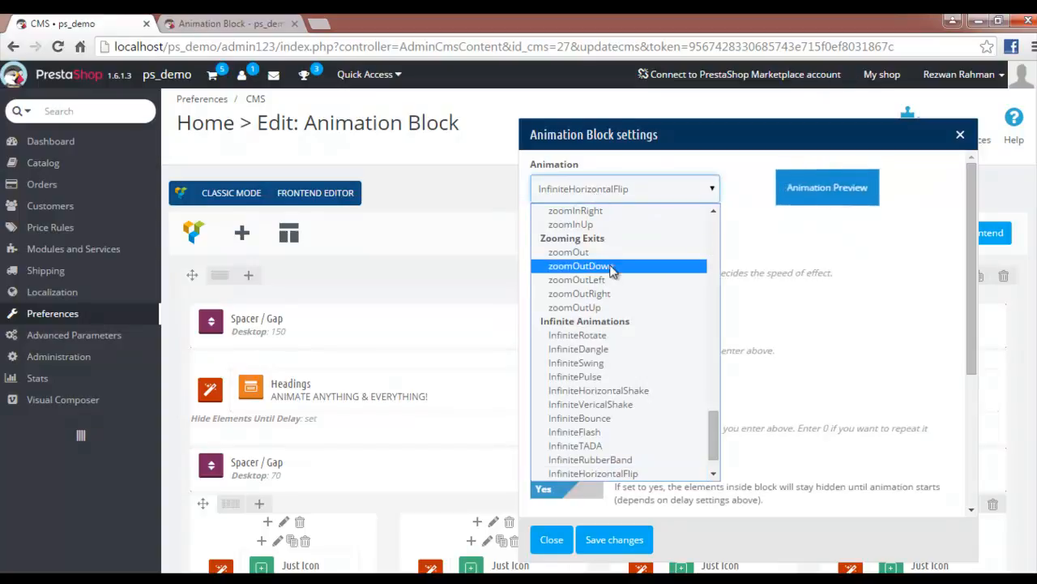
{"action": "scroll", "coordinate": [612, 272], "scroll_direction": "up", "scroll_amount": 15}
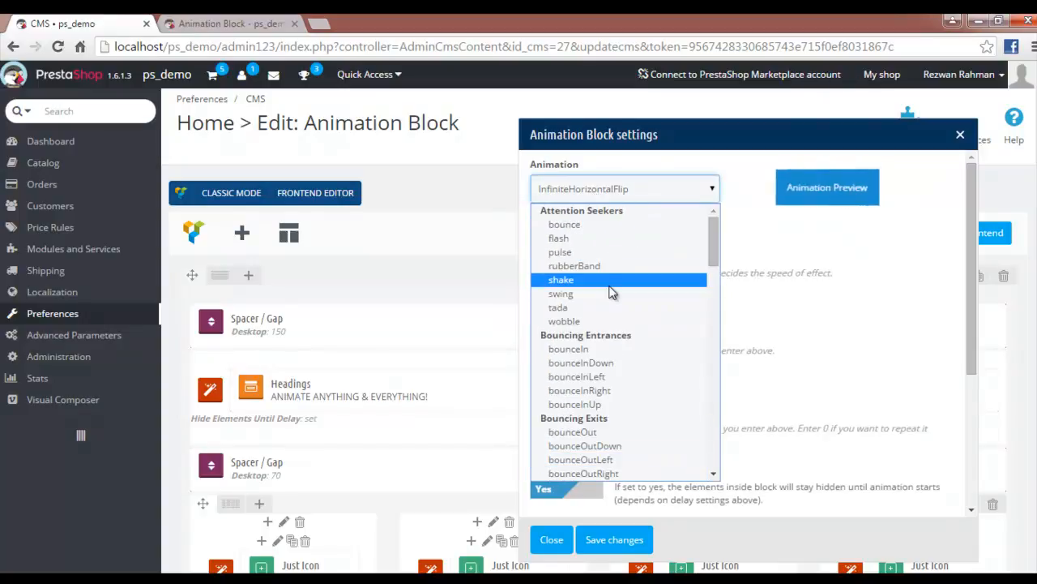
{"action": "scroll", "coordinate": [608, 348], "scroll_direction": "down", "scroll_amount": 10}
{"action": "left_click", "coordinate": [605, 501]}
Set the animation repeat count to 0 so that the heading's animation repeats infinitely
{"action": "scroll", "coordinate": [612, 414], "scroll_direction": "down", "scroll_amount": 2}
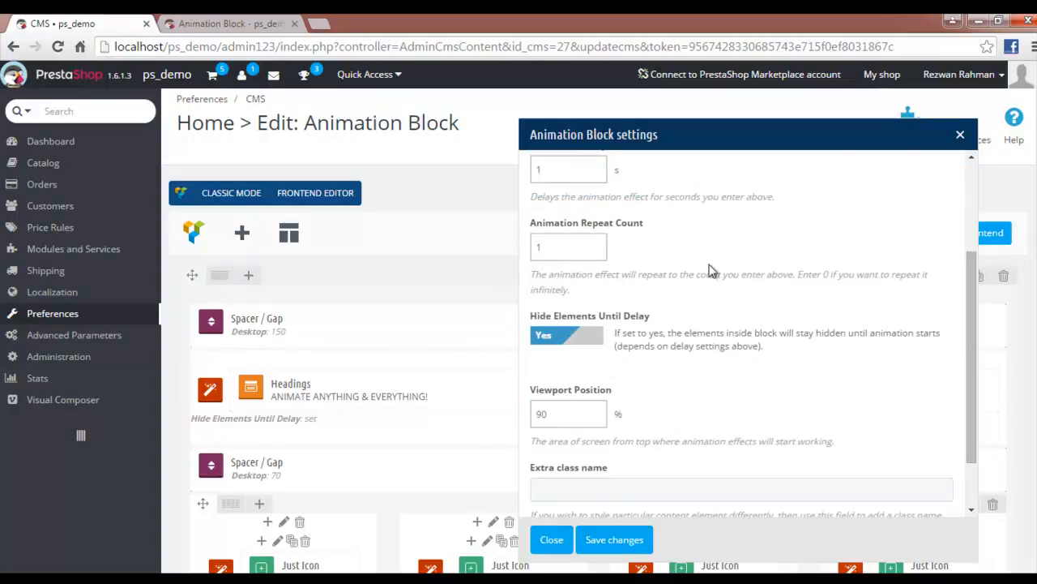
{"action": "scroll", "coordinate": [713, 272], "scroll_direction": "up", "scroll_amount": 2}
{"action": "left_click", "coordinate": [596, 405]}
{"action": "scroll", "coordinate": [640, 458], "scroll_direction": "down", "scroll_amount": 1}
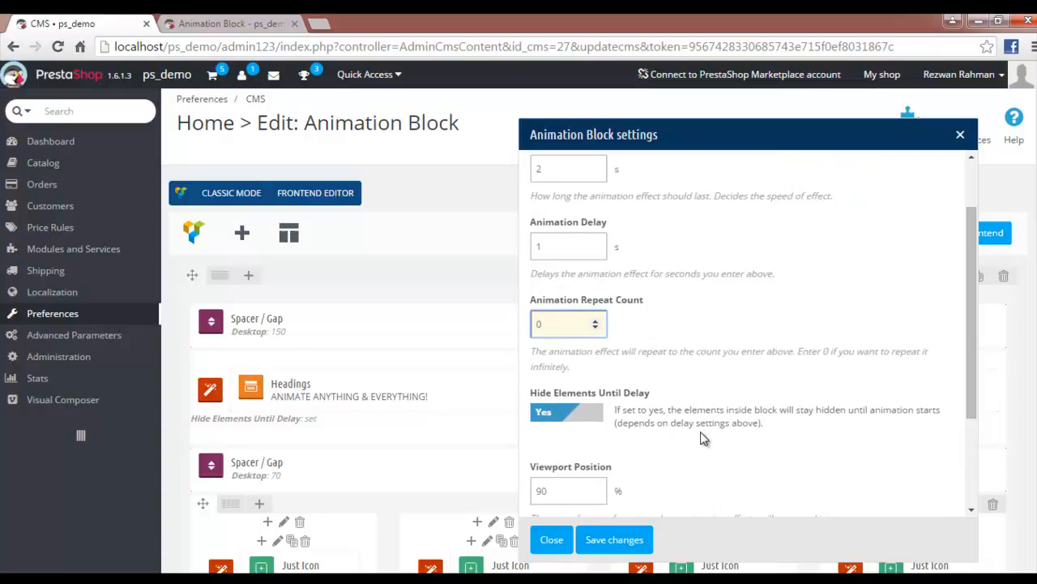
Read the description of the Hide Elements Until Delay option and view the Viewport Position setting
{"action": "double_click", "coordinate": [646, 407]}
{"action": "left_click_drag", "start_coordinate": [711, 411], "coordinate": [821, 432]}
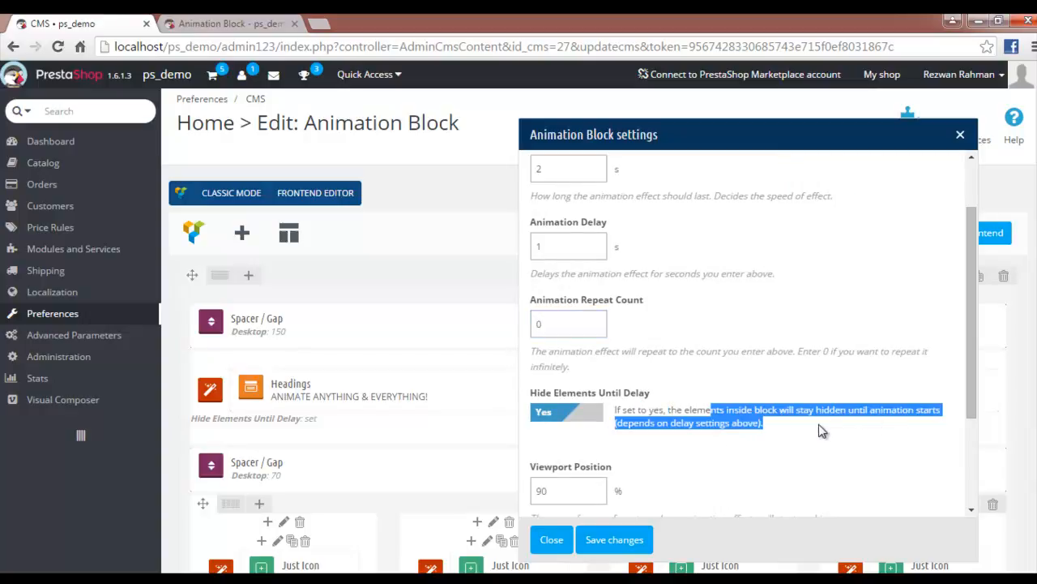
{"action": "left_click", "coordinate": [788, 426]}
{"action": "scroll", "coordinate": [671, 391], "scroll_direction": "down", "scroll_amount": 1}
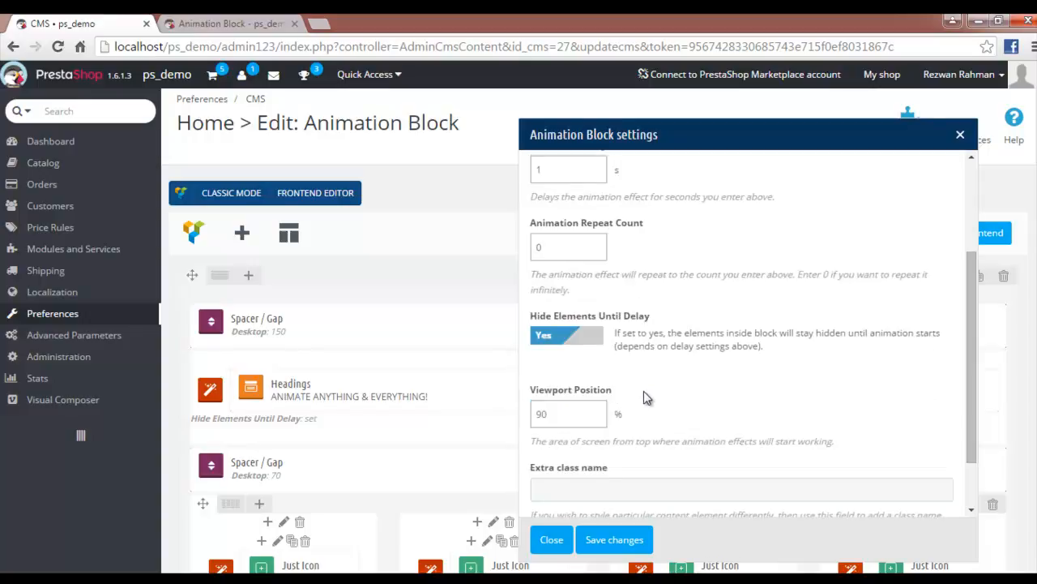
View the animated heading, icons, images and lower icon row on the front-end Animation Block page
{"action": "left_click", "coordinate": [205, 23]}
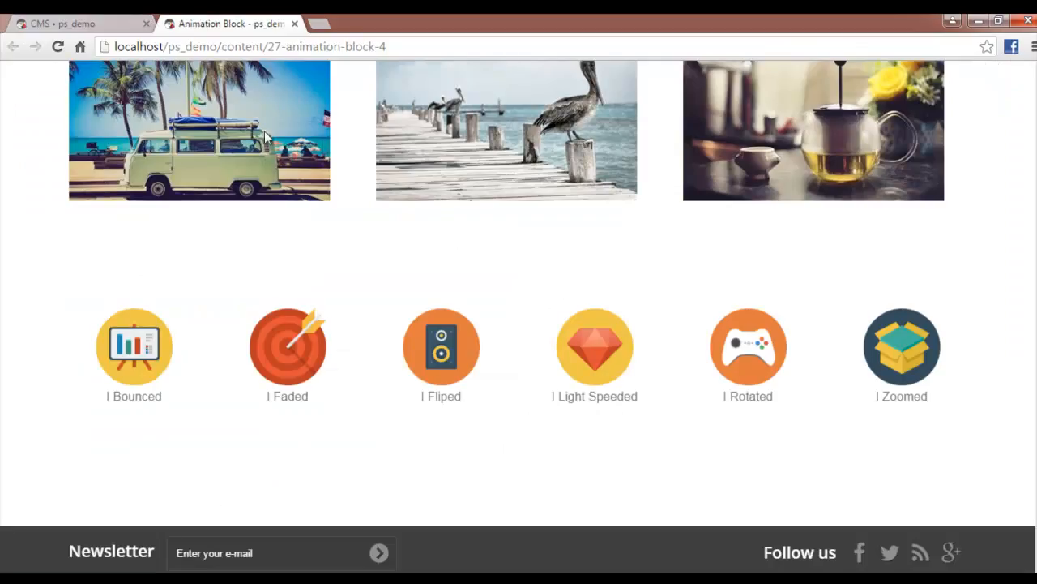
{"action": "scroll", "coordinate": [364, 300], "scroll_direction": "up", "scroll_amount": 4}
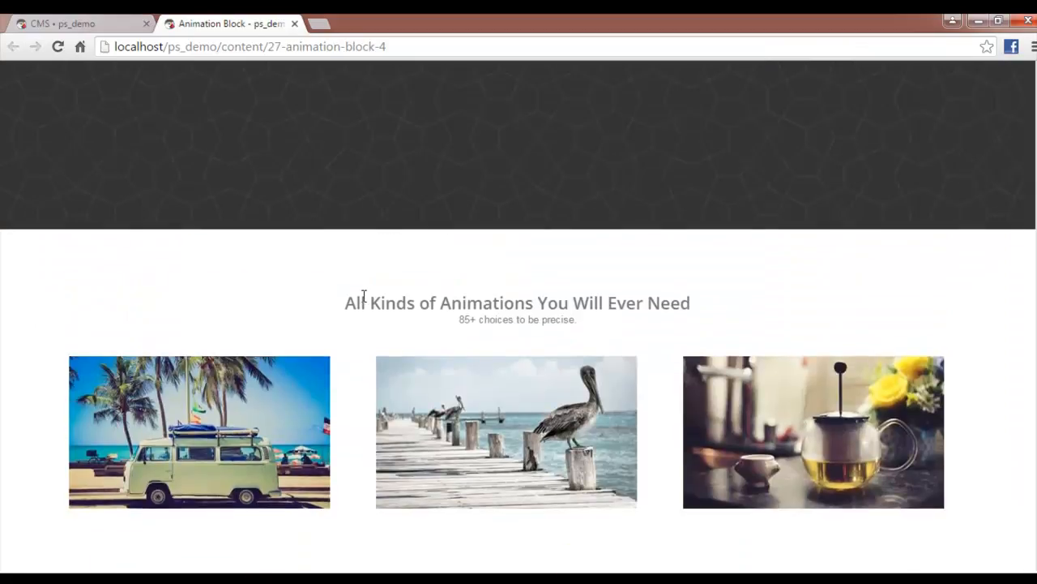
{"action": "scroll", "coordinate": [363, 297], "scroll_direction": "up", "scroll_amount": 2}
{"action": "scroll", "coordinate": [364, 299], "scroll_direction": "up", "scroll_amount": 5}
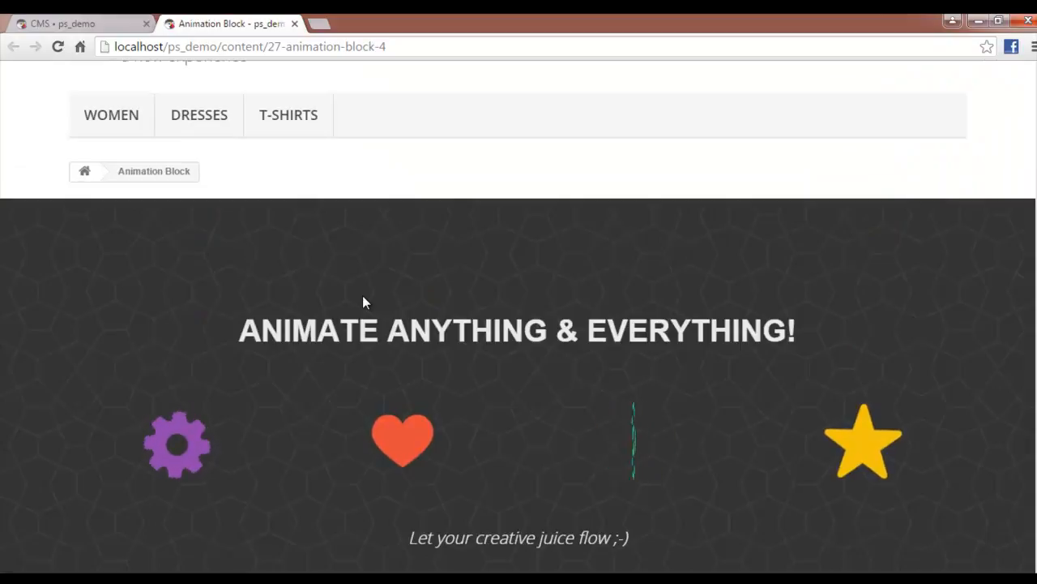
{"action": "scroll", "coordinate": [363, 302], "scroll_direction": "down", "scroll_amount": 1}
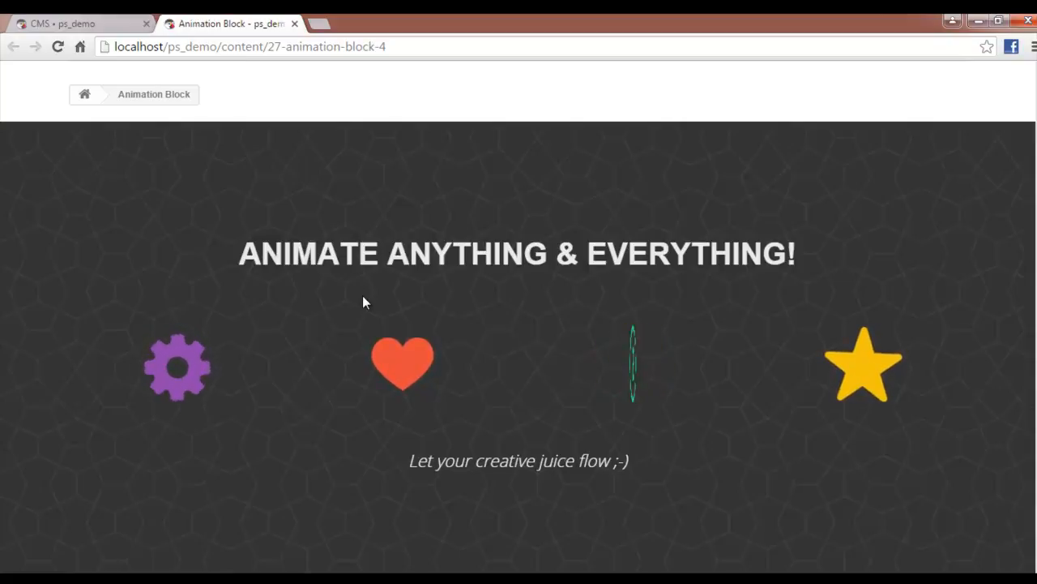
{"action": "scroll", "coordinate": [402, 325], "scroll_direction": "down", "scroll_amount": 7}
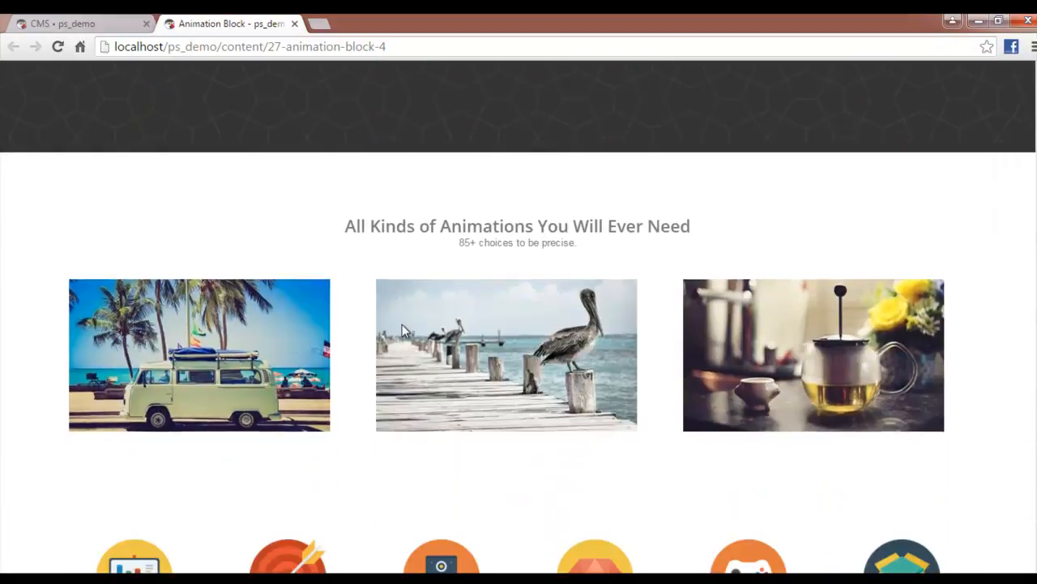
{"action": "scroll", "coordinate": [402, 324], "scroll_direction": "down", "scroll_amount": 1}
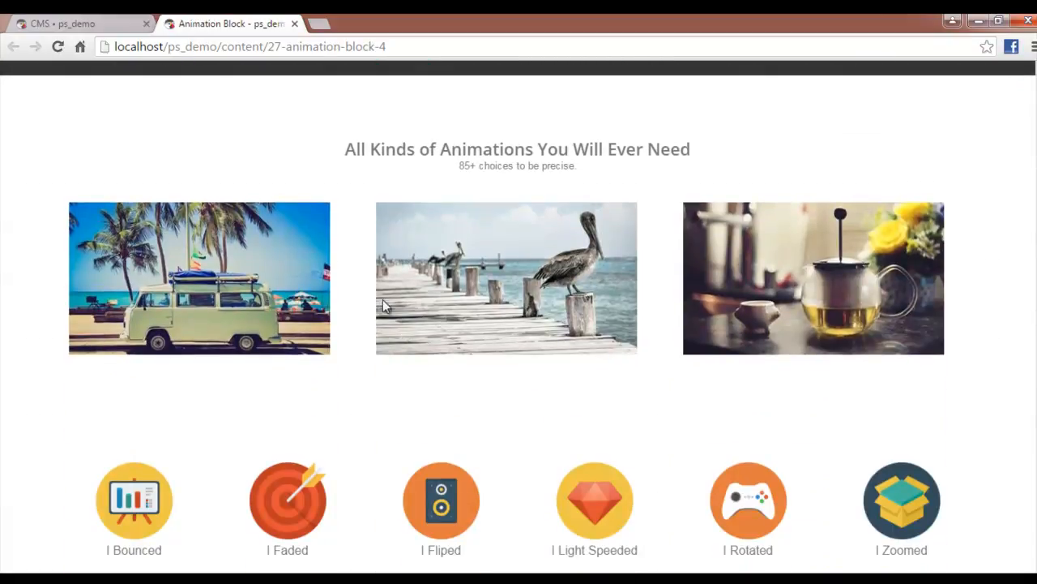
Return to the CMS page editor and close the heading's Animation Block settings
{"action": "left_click", "coordinate": [130, 22]}
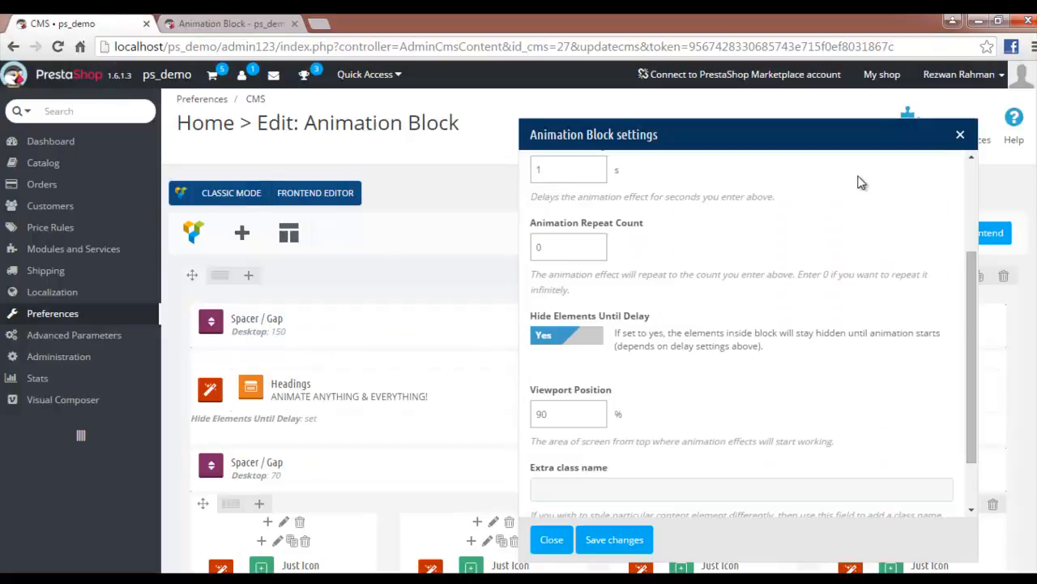
{"action": "left_click", "coordinate": [961, 135]}
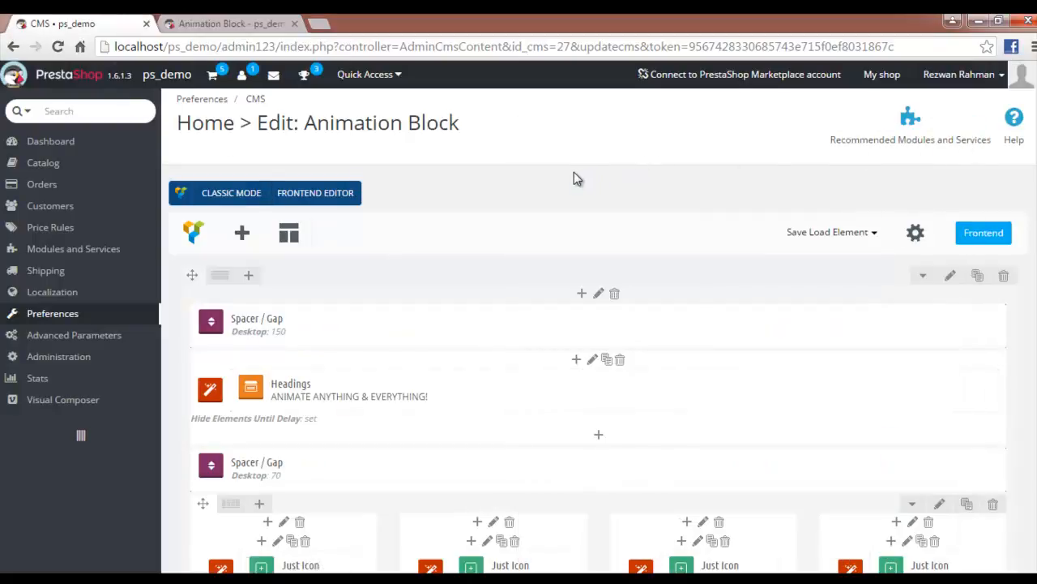
Configure a new Animation Block with the bounceInUp animation, a 2 s duration and a 1 s delay, and save its settings
{"action": "scroll", "coordinate": [573, 180], "scroll_direction": "down", "scroll_amount": 10}
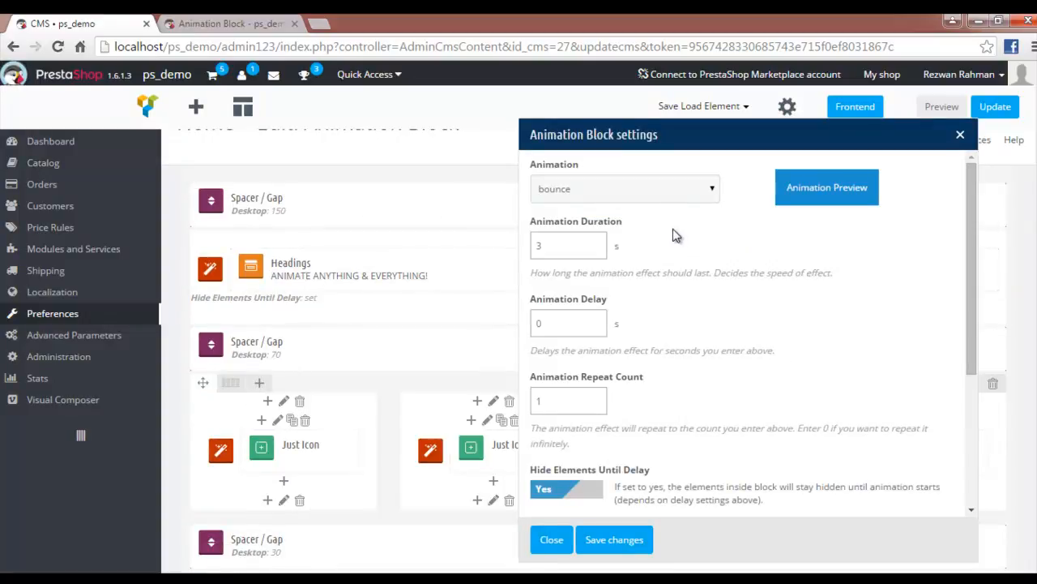
{"action": "left_click", "coordinate": [643, 188]}
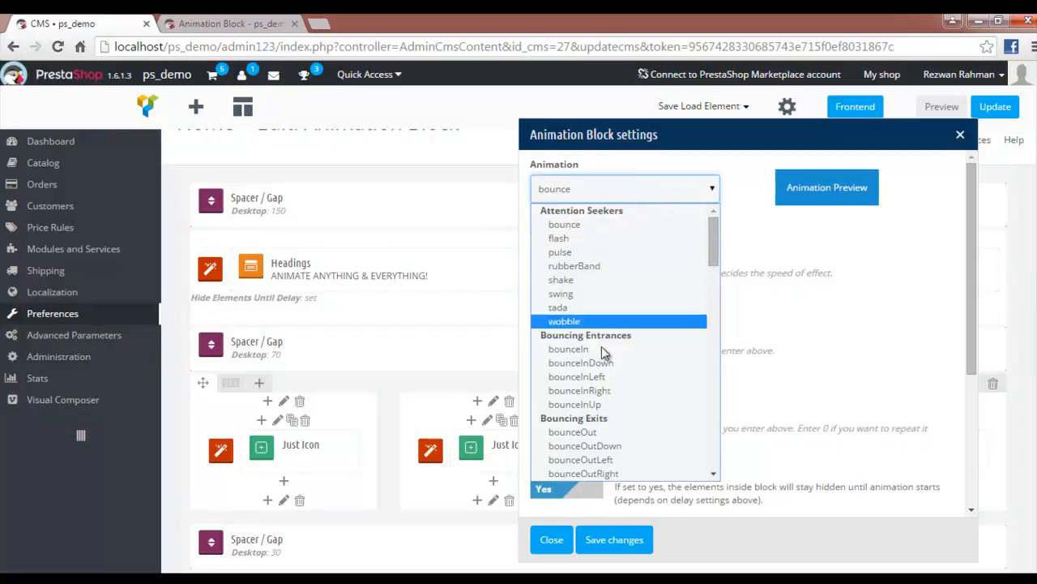
{"action": "left_click", "coordinate": [616, 405]}
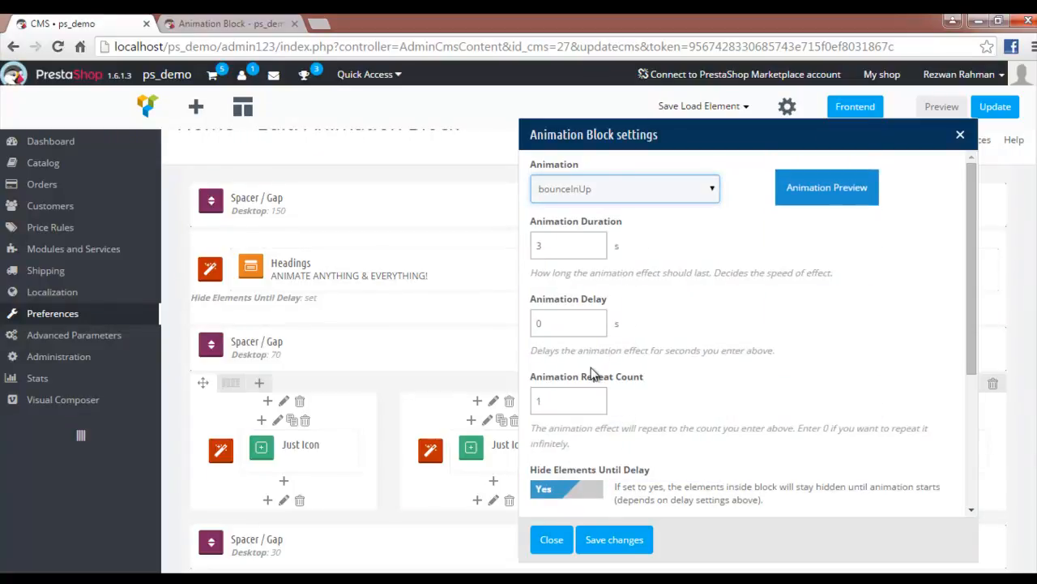
{"action": "double_click", "coordinate": [537, 246]}
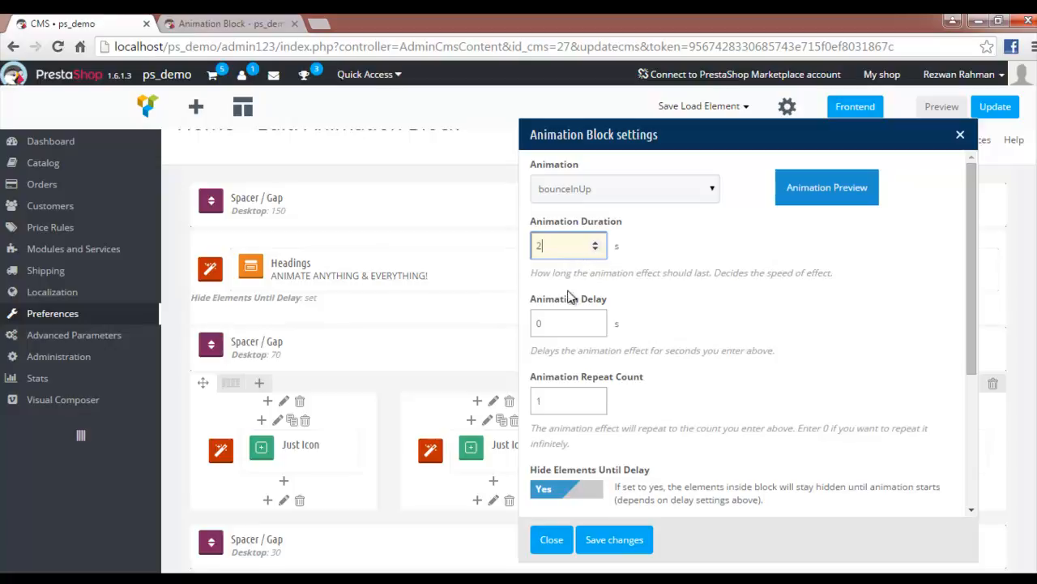
{"action": "left_click", "coordinate": [535, 326]}
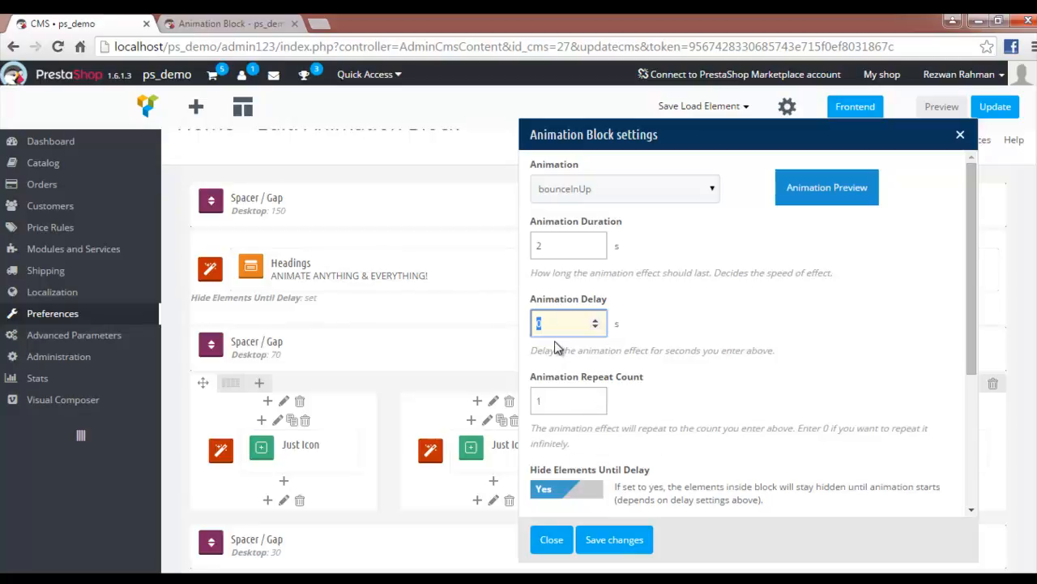
{"action": "type", "text": "1"}
{"action": "left_click", "coordinate": [614, 539]}
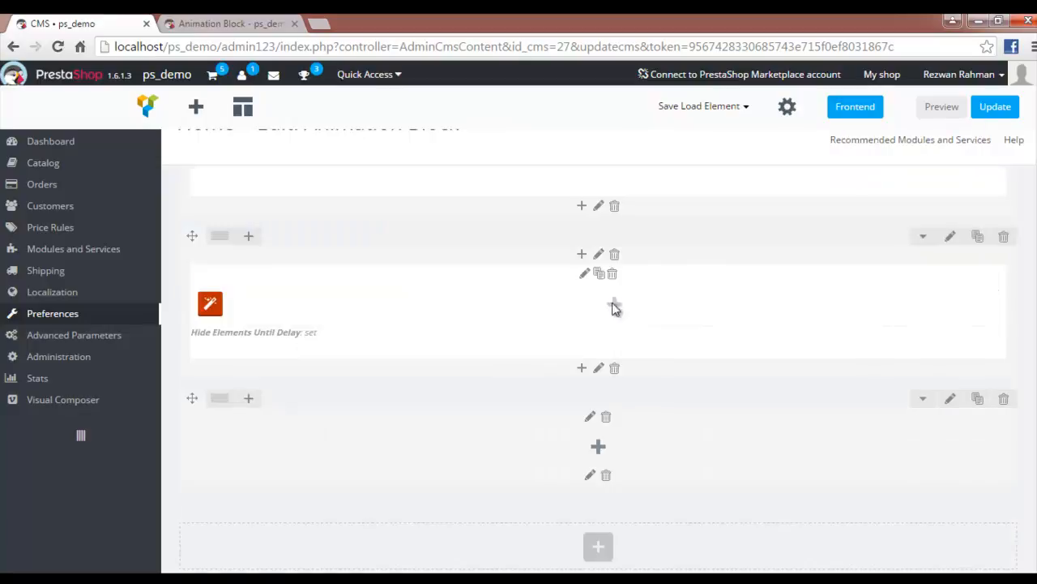
Add a Just Icon element from Ultimate VC Addons inside the new animation block and choose the heart icon
{"action": "left_click", "coordinate": [614, 306]}
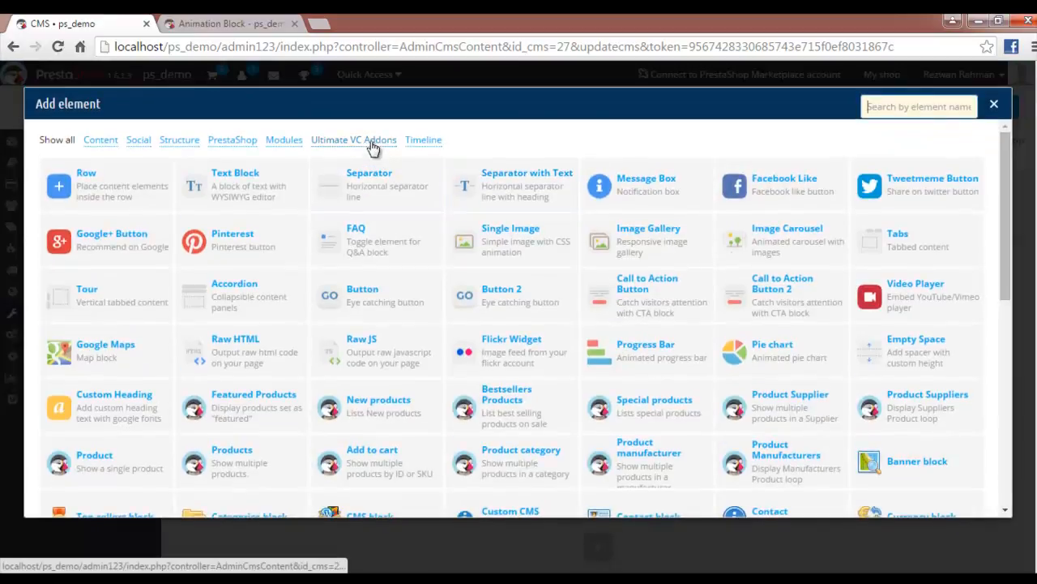
{"action": "left_click", "coordinate": [373, 143]}
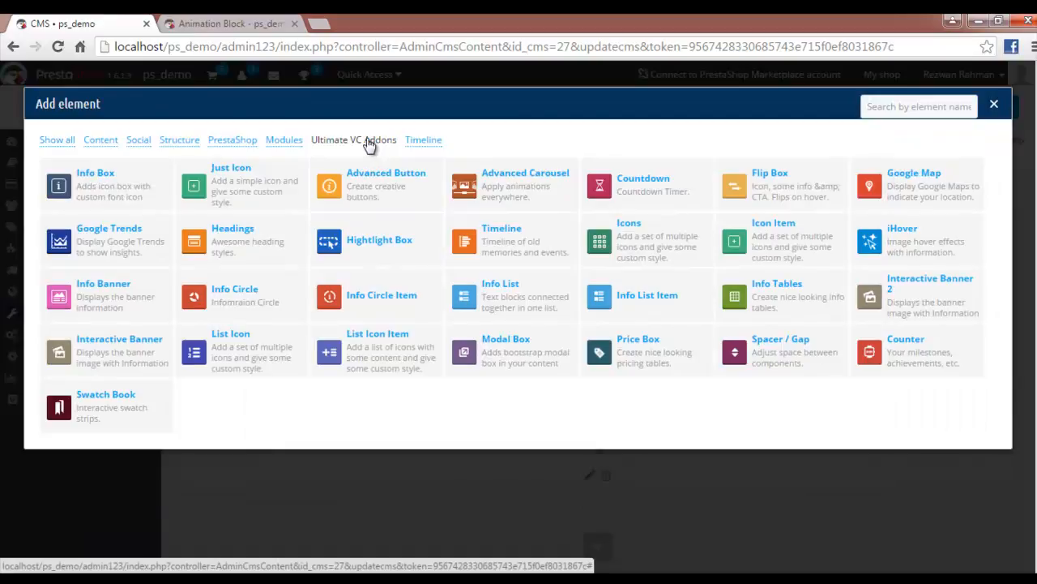
{"action": "left_click", "coordinate": [209, 191]}
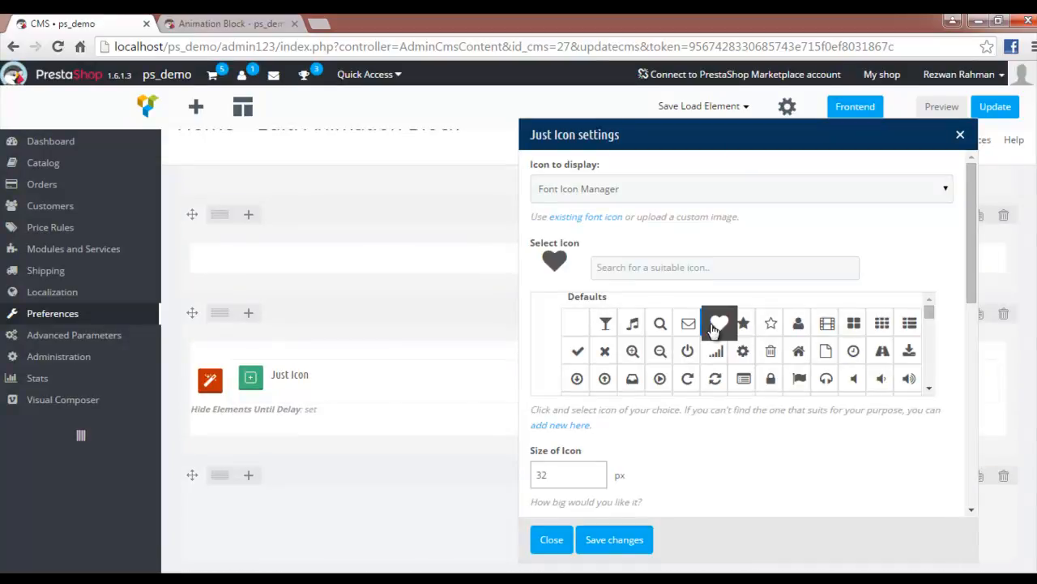
{"action": "scroll", "coordinate": [712, 329], "scroll_direction": "down", "scroll_amount": 3}
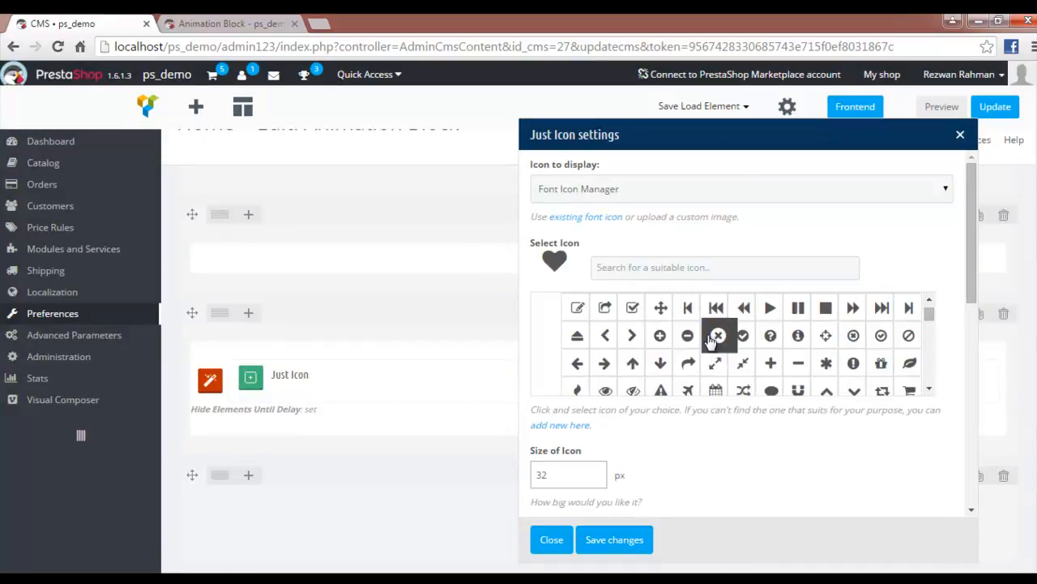
Set the heart icon's color to red and save the Just Icon settings
{"action": "scroll", "coordinate": [714, 474], "scroll_direction": "down", "scroll_amount": 2}
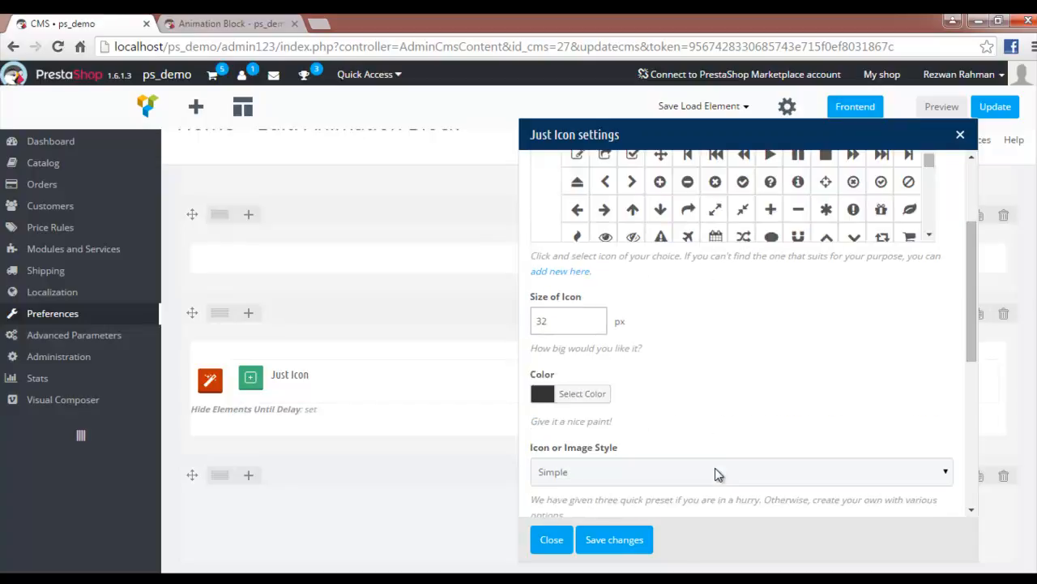
{"action": "left_click", "coordinate": [579, 397]}
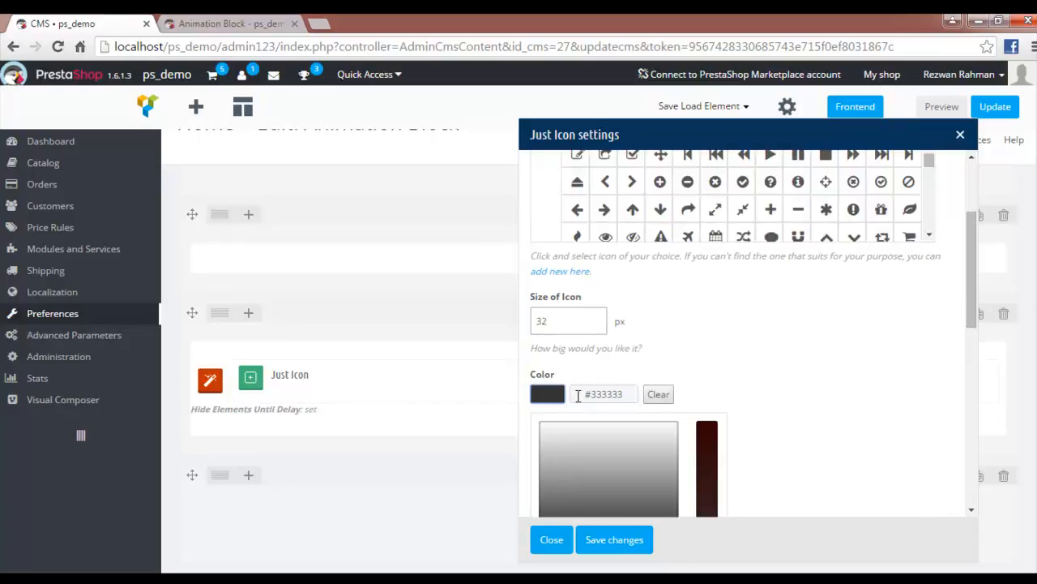
{"action": "left_click", "coordinate": [701, 467]}
{"action": "scroll", "coordinate": [706, 465], "scroll_direction": "down", "scroll_amount": 3}
{"action": "scroll", "coordinate": [760, 393], "scroll_direction": "up", "scroll_amount": 5}
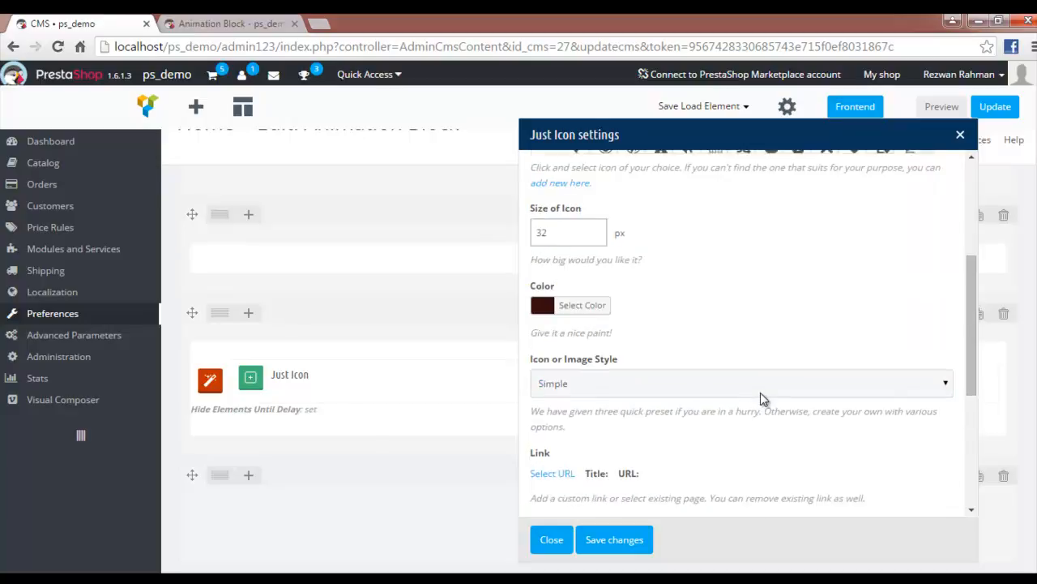
{"action": "scroll", "coordinate": [760, 394], "scroll_direction": "down", "scroll_amount": 3}
{"action": "left_click", "coordinate": [546, 304]}
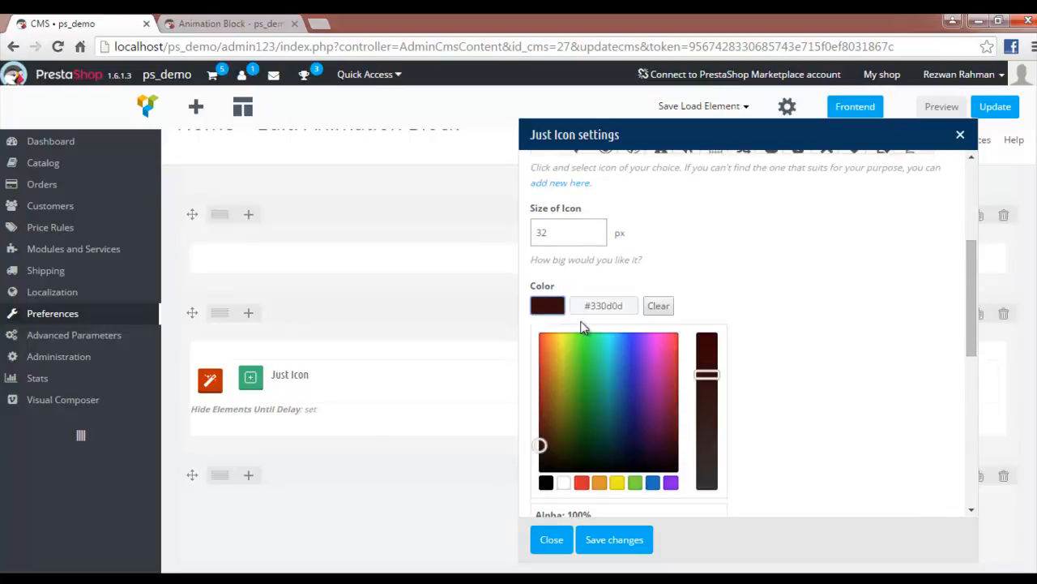
{"action": "left_click", "coordinate": [680, 395]}
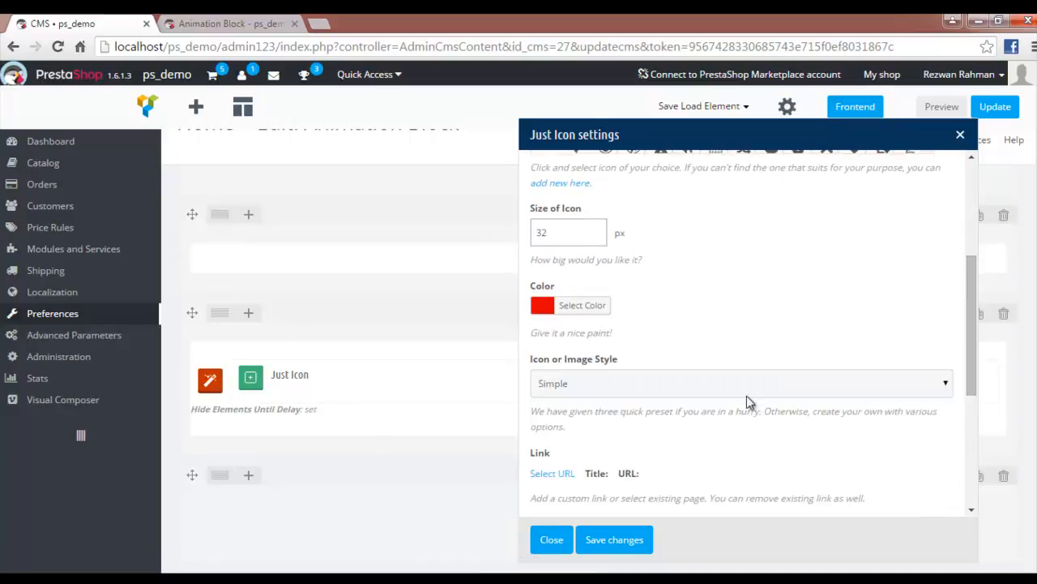
{"action": "scroll", "coordinate": [769, 381], "scroll_direction": "down", "scroll_amount": 2}
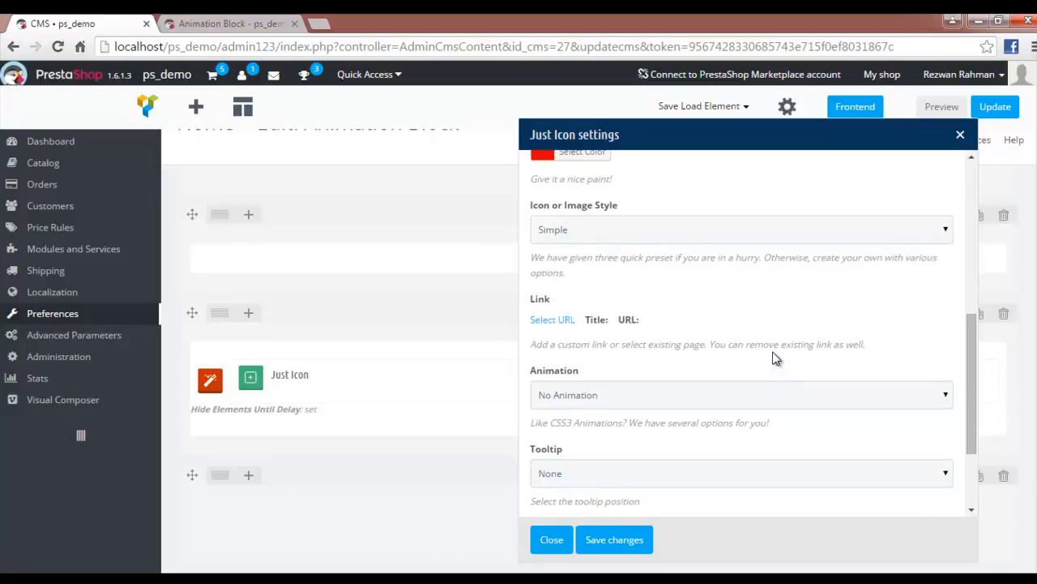
{"action": "left_click", "coordinate": [606, 543]}
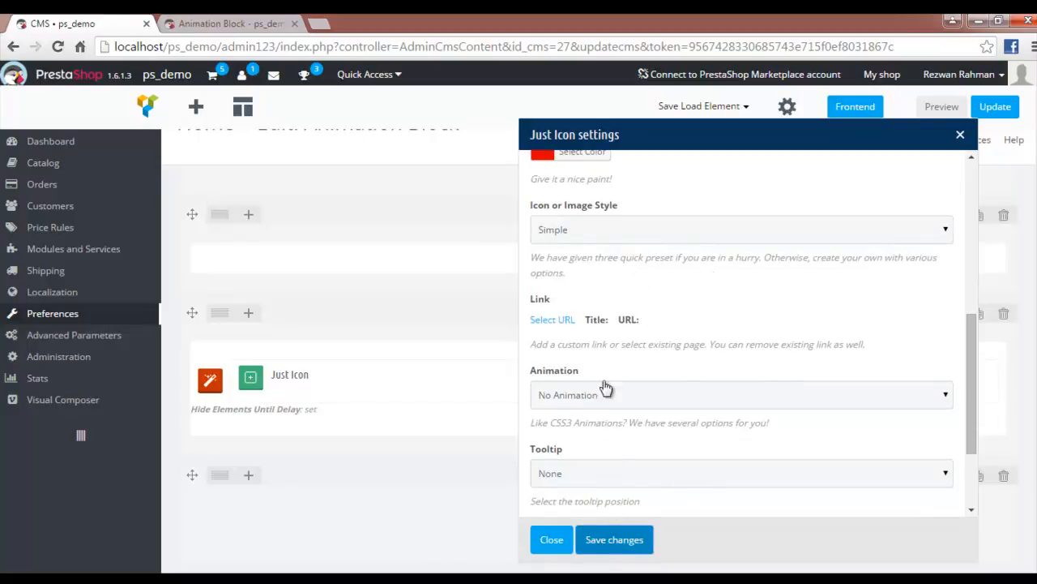
Switch to the front-end Animation Block page and reload it
{"action": "left_click", "coordinate": [230, 24]}
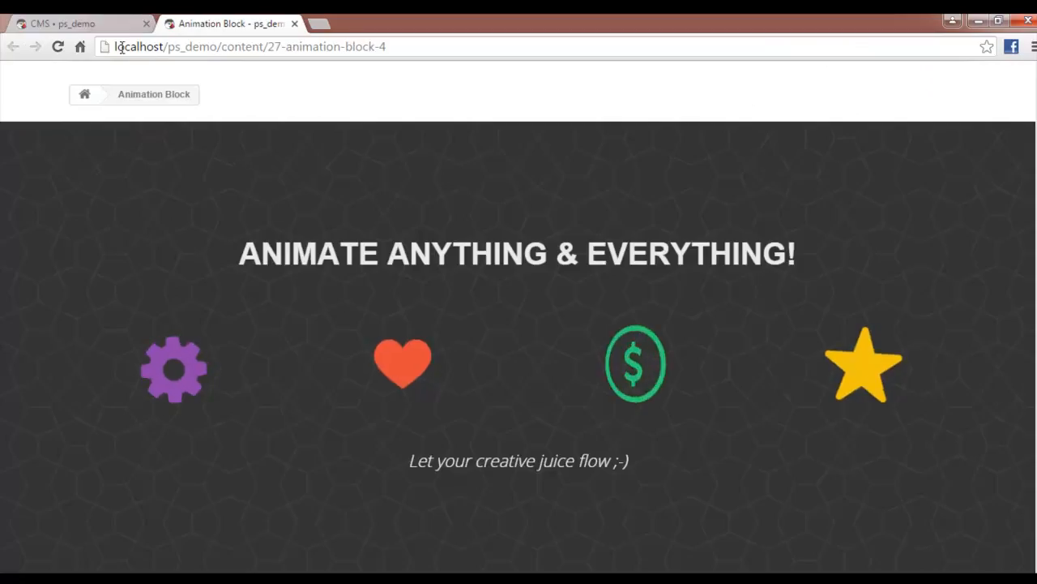
{"action": "left_click", "coordinate": [58, 30]}
Split the new animation block's row into two equal columns and add a Just Icon element to the empty column
{"action": "mouse_move", "coordinate": [211, 322]}
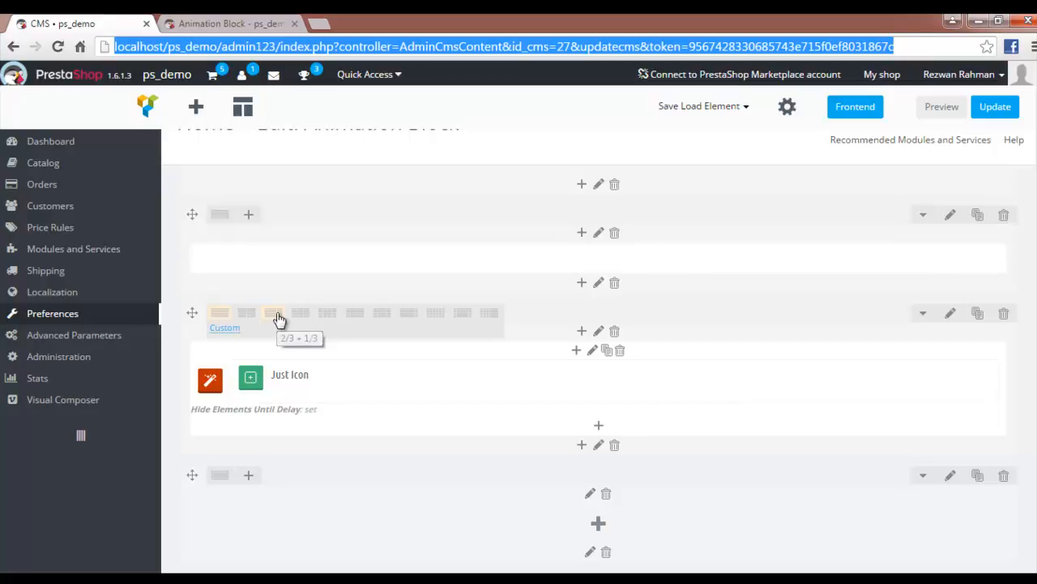
{"action": "left_click", "coordinate": [248, 316]}
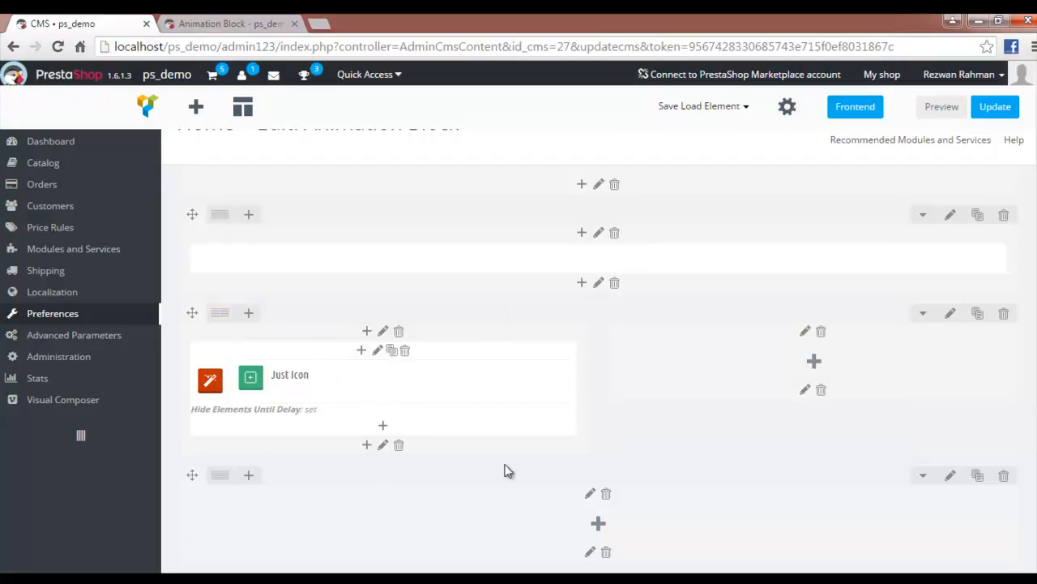
{"action": "left_click", "coordinate": [813, 360]}
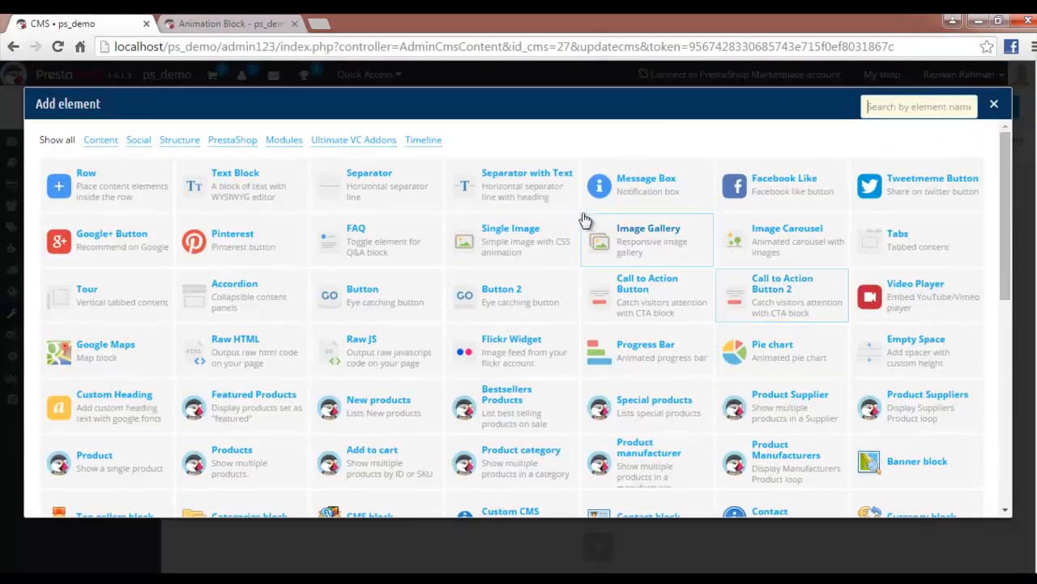
{"action": "left_click", "coordinate": [354, 143]}
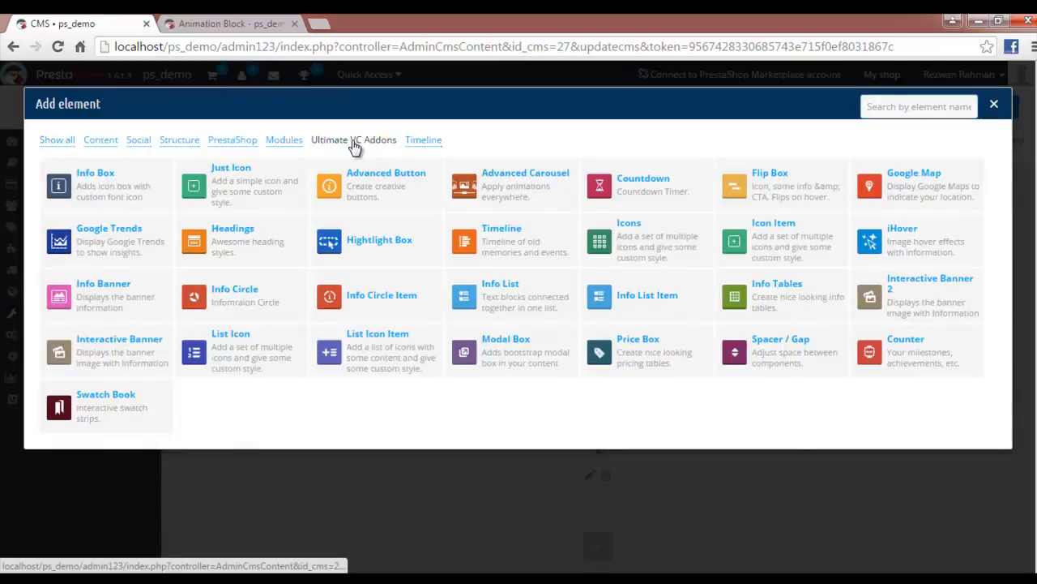
{"action": "left_click", "coordinate": [225, 183]}
Set the second Just Icon's color to orange #e87325
{"action": "scroll", "coordinate": [813, 462], "scroll_direction": "down", "scroll_amount": 3}
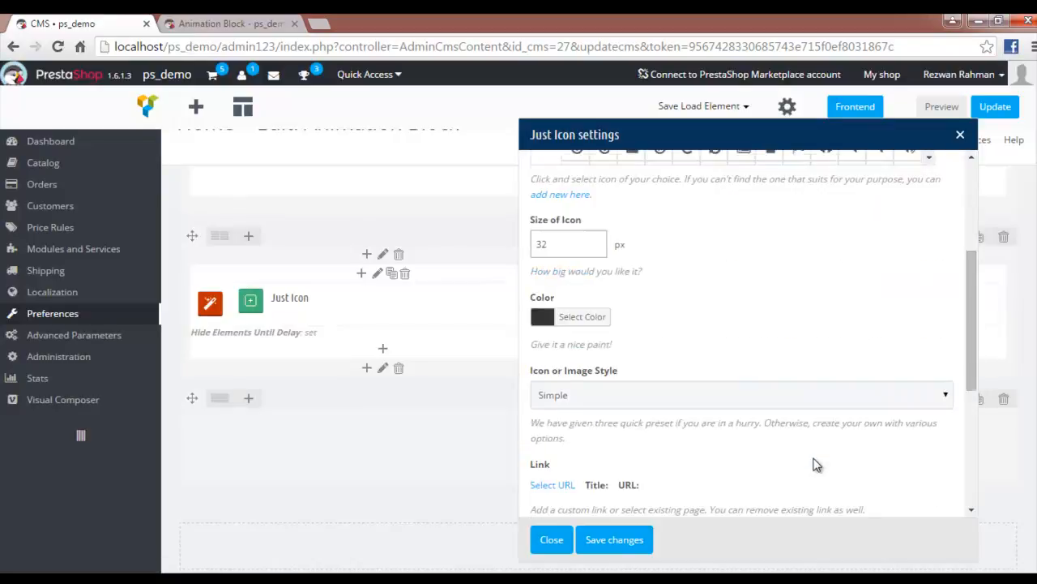
{"action": "left_click", "coordinate": [583, 242]}
{"action": "left_click", "coordinate": [591, 327]}
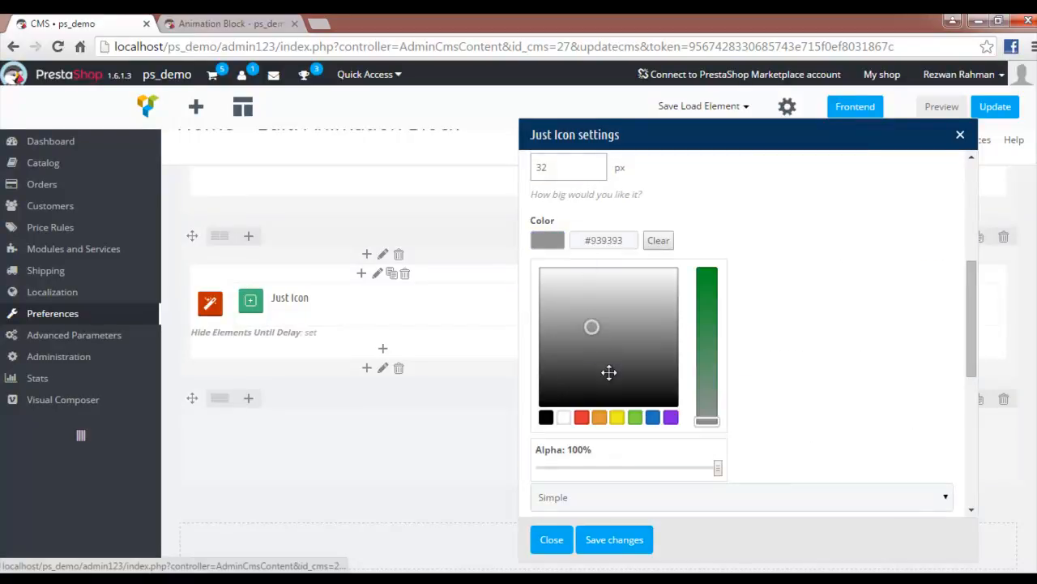
{"action": "left_click", "coordinate": [610, 373]}
{"action": "left_click", "coordinate": [653, 418]}
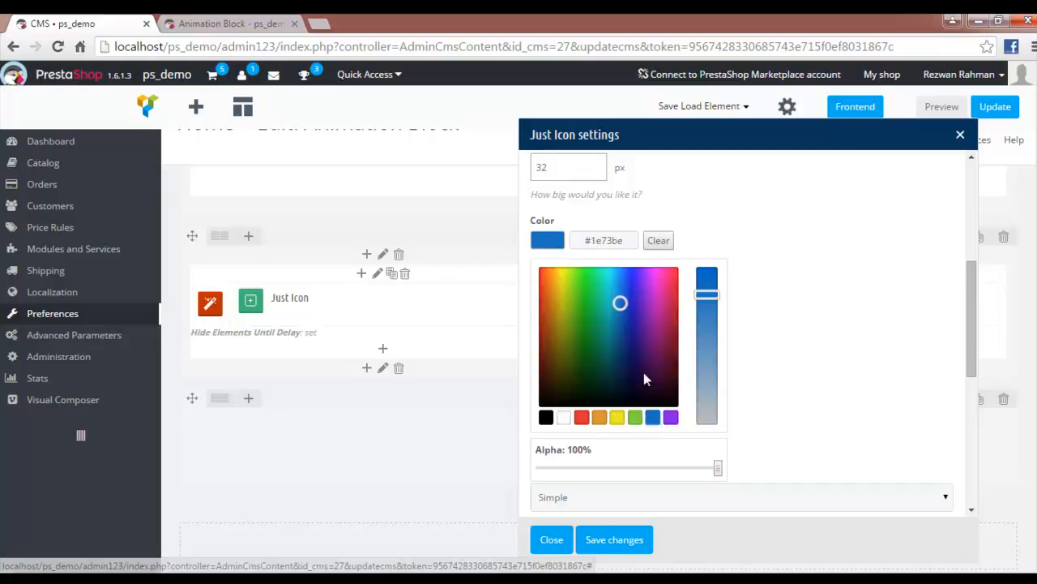
{"action": "left_click_drag", "start_coordinate": [598, 282], "coordinate": [548, 278]}
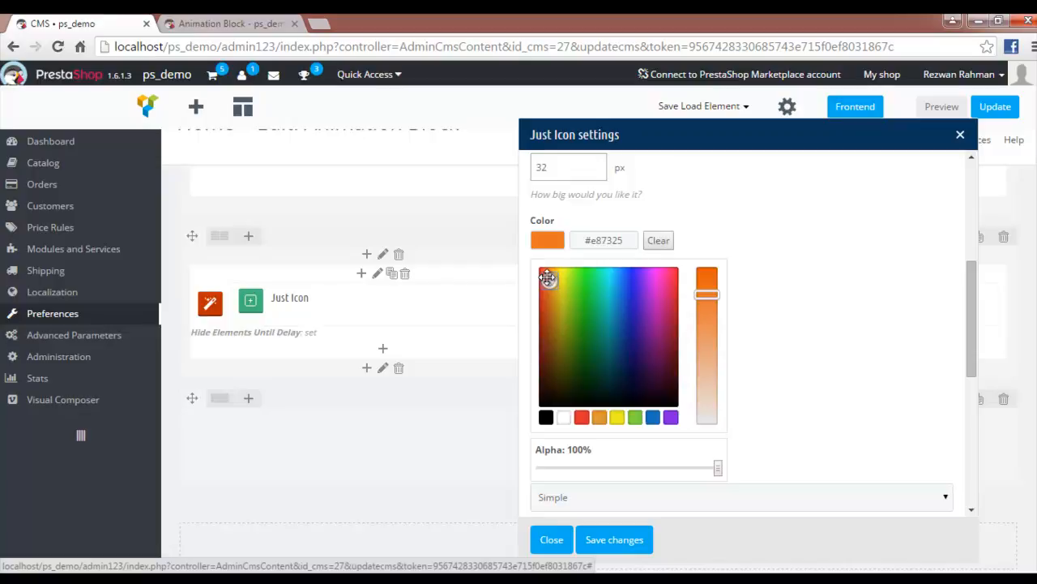
{"action": "left_click", "coordinate": [903, 332]}
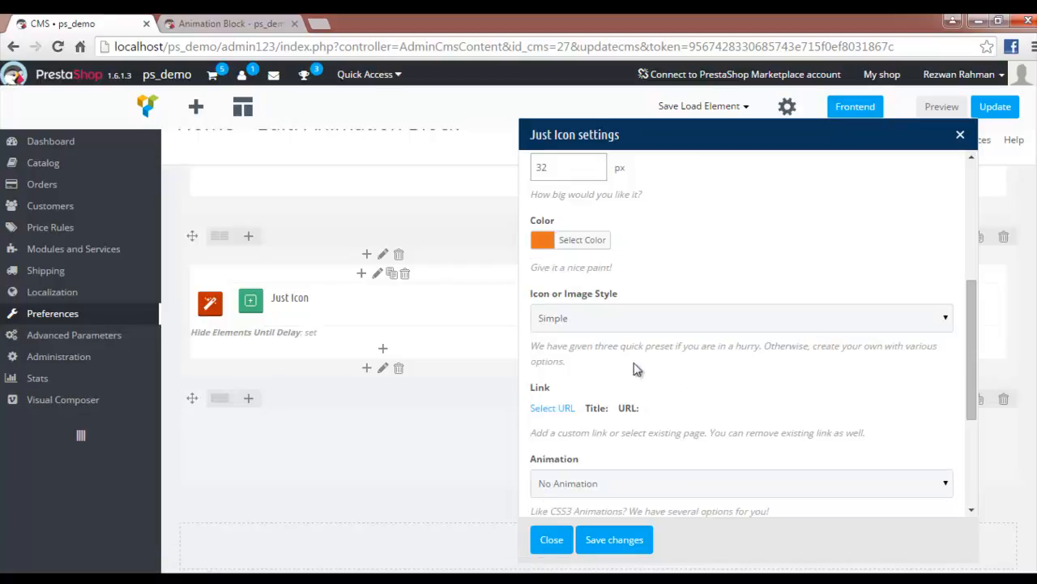
Save the second Just Icon's settings with No Animation, no tooltip and center alignment kept
{"action": "scroll", "coordinate": [634, 369], "scroll_direction": "down", "scroll_amount": 3}
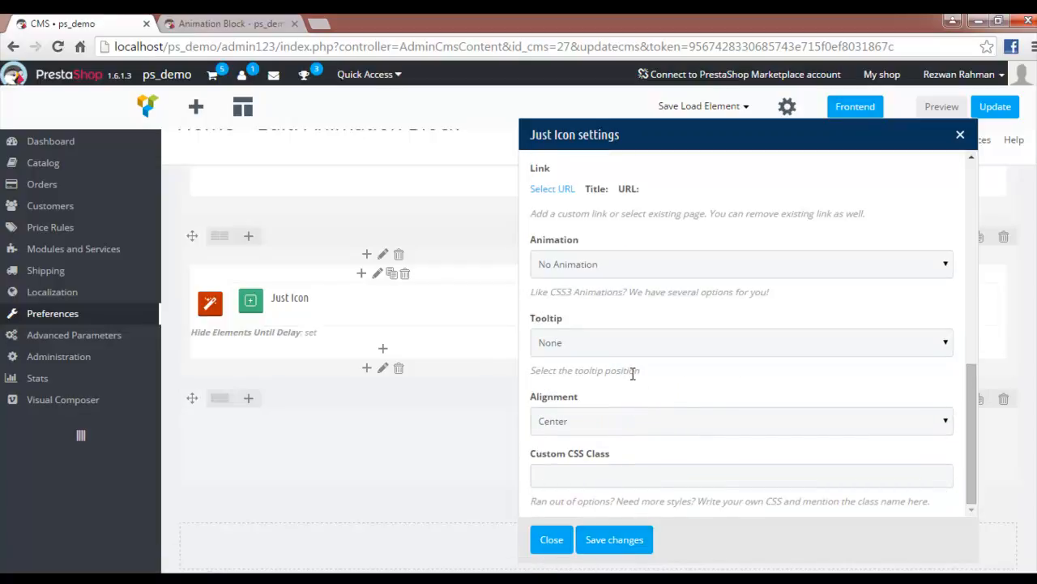
{"action": "left_click", "coordinate": [611, 540]}
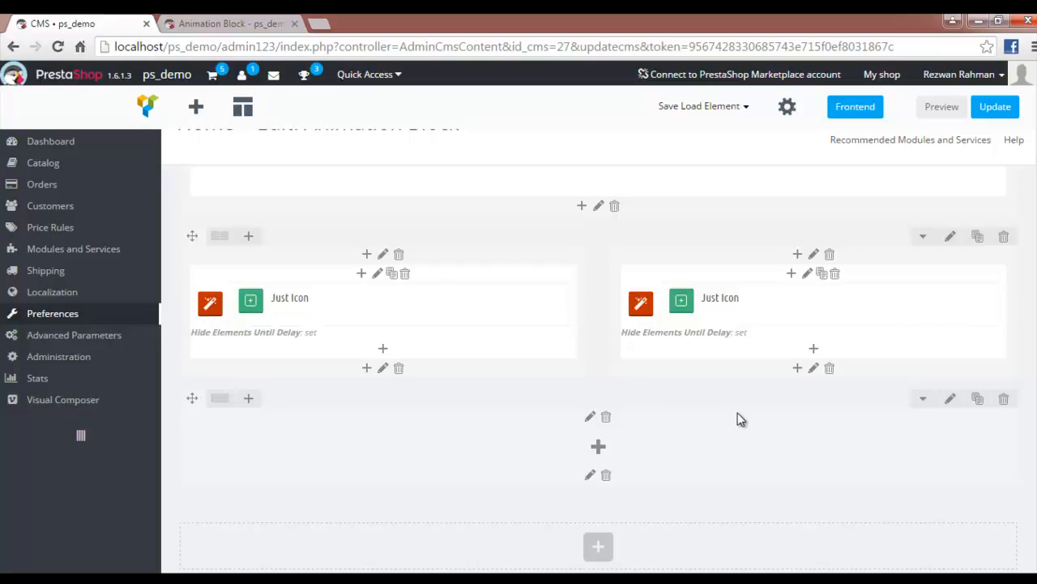
Set the first column's Animation Block delay to 5 s and save its settings
{"action": "mouse_move", "coordinate": [730, 315]}
{"action": "left_click", "coordinate": [378, 276]}
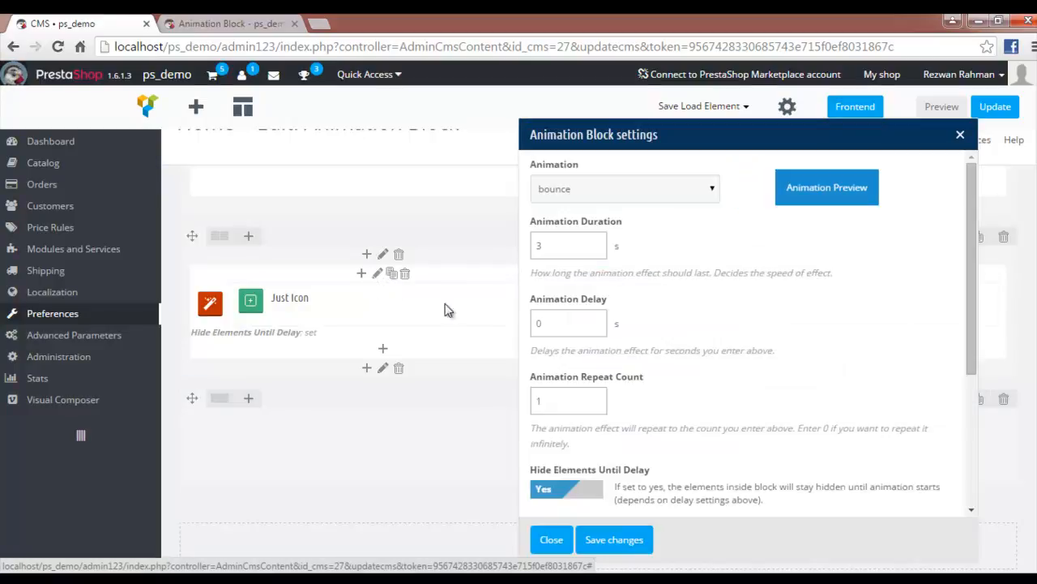
{"action": "double_click", "coordinate": [552, 330]}
{"action": "type", "text": "5"}
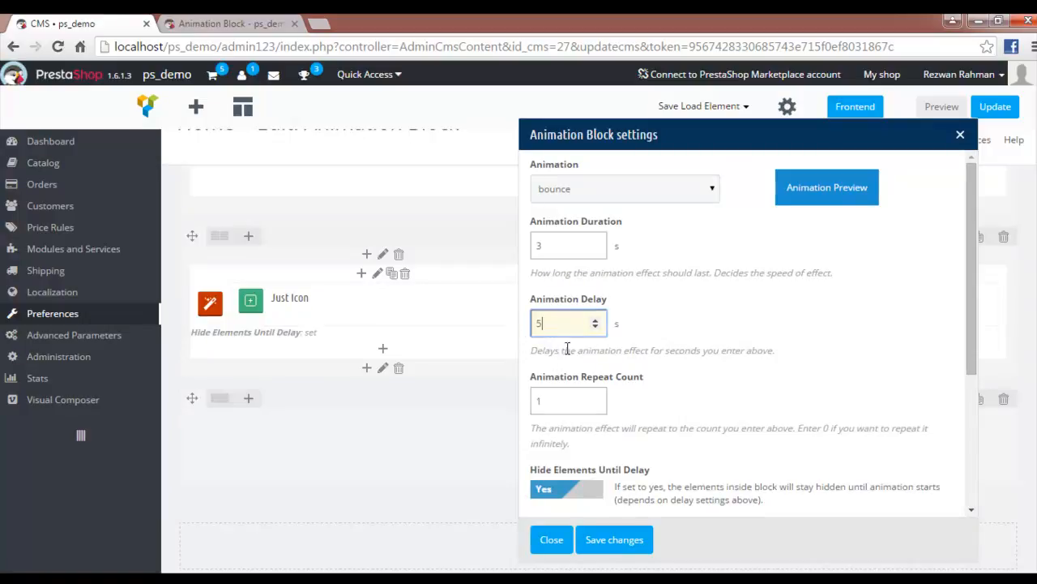
{"action": "left_click", "coordinate": [599, 540]}
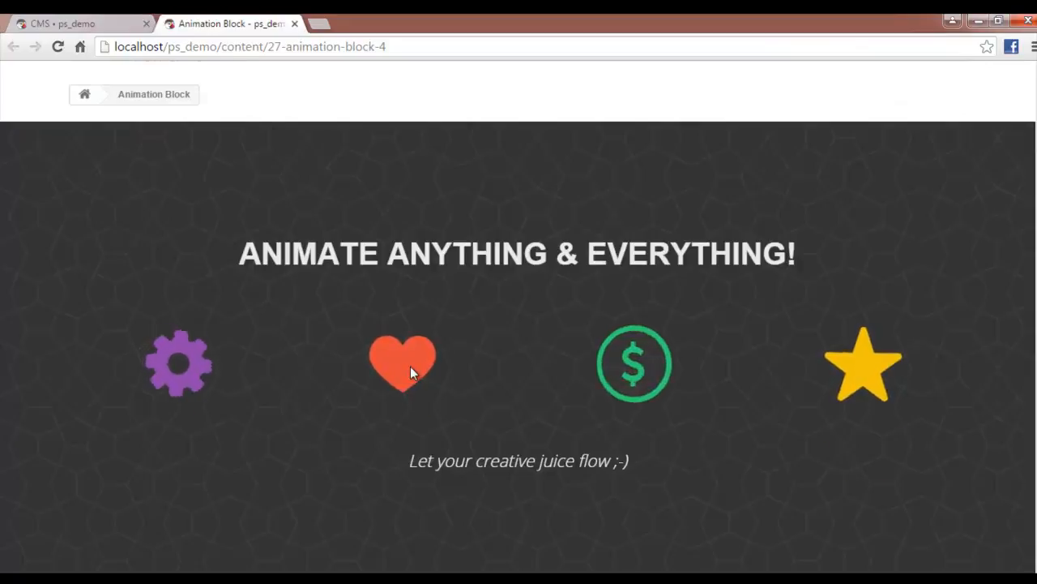
Look over the animated icons on the front-end Animation Block page and return to the CMS editor
{"action": "scroll", "coordinate": [411, 367], "scroll_direction": "up", "scroll_amount": 2}
{"action": "scroll", "coordinate": [410, 366], "scroll_direction": "down", "scroll_amount": 2}
{"action": "left_click", "coordinate": [65, 23]}
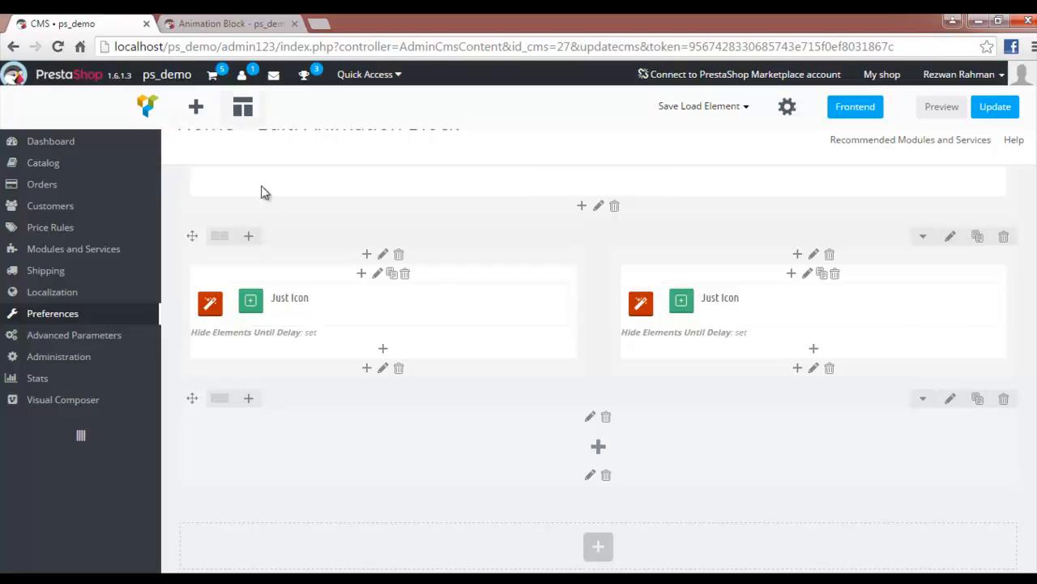
Review the first column's Animation Block settings and its nested Just Icon settings, closing both without changes
{"action": "left_click", "coordinate": [378, 275]}
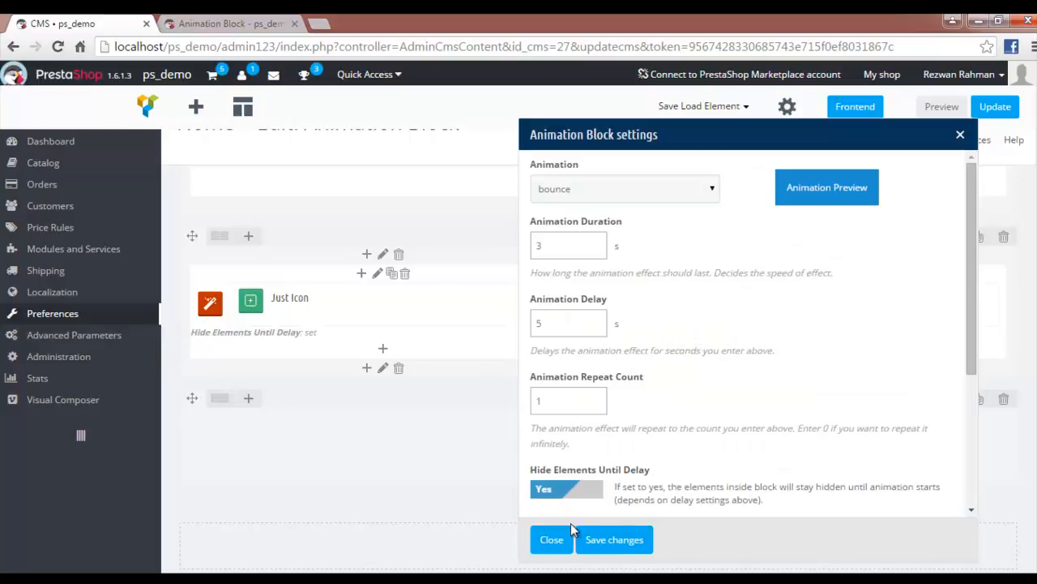
{"action": "left_click", "coordinate": [552, 540]}
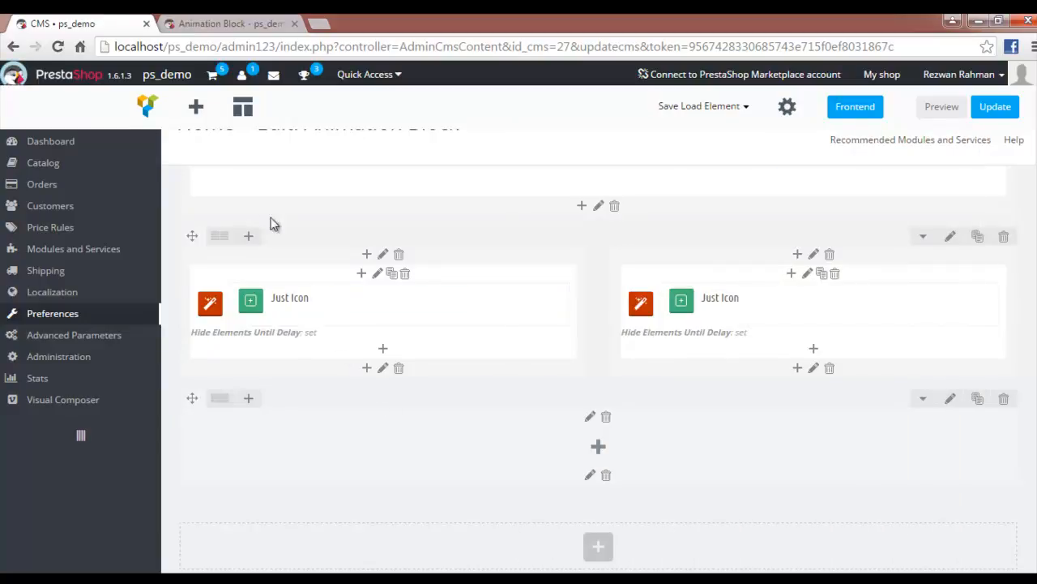
{"action": "mouse_move", "coordinate": [359, 299]}
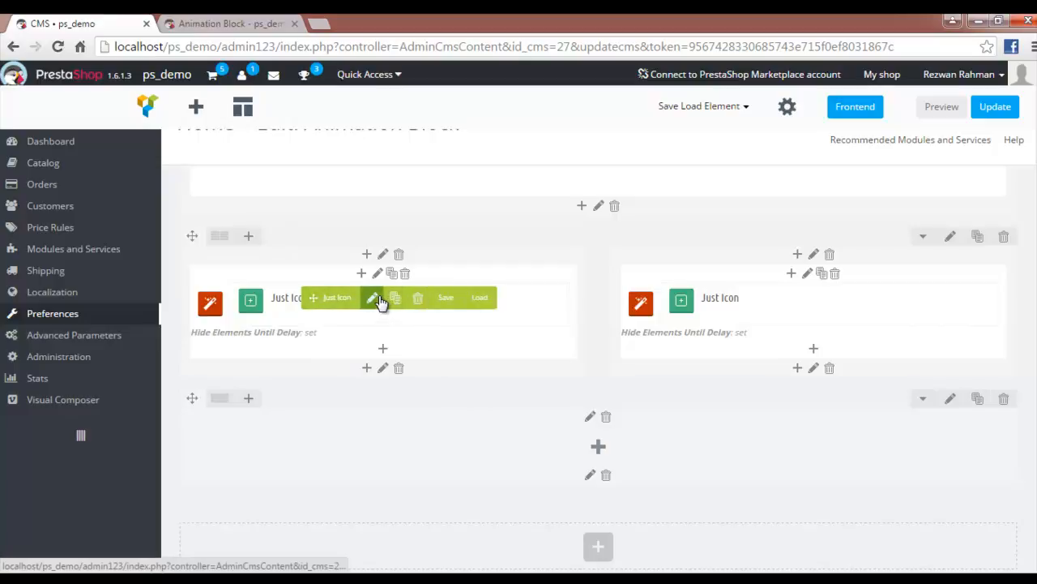
{"action": "left_click", "coordinate": [373, 299]}
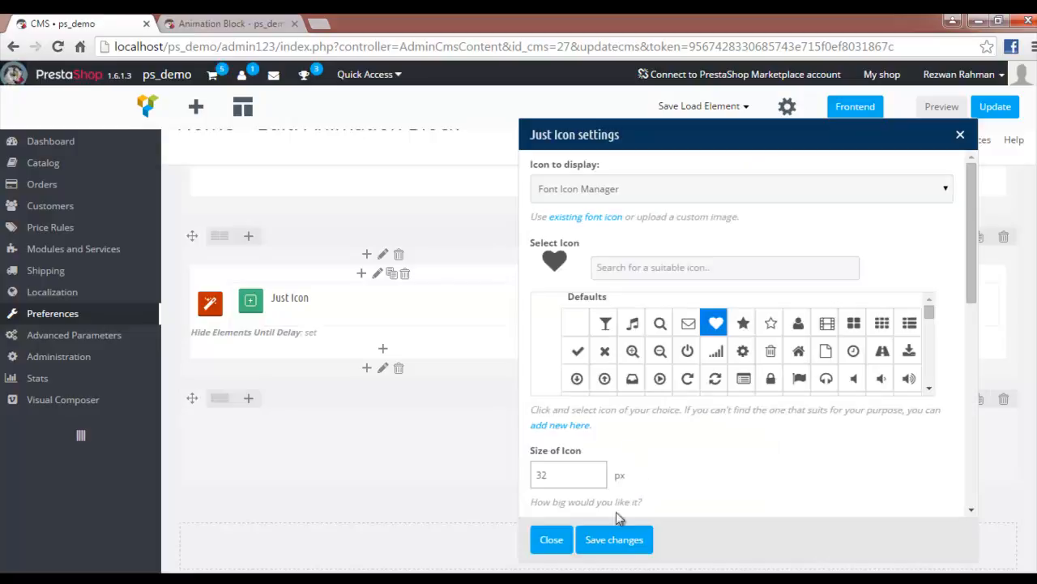
{"action": "left_click", "coordinate": [558, 543]}
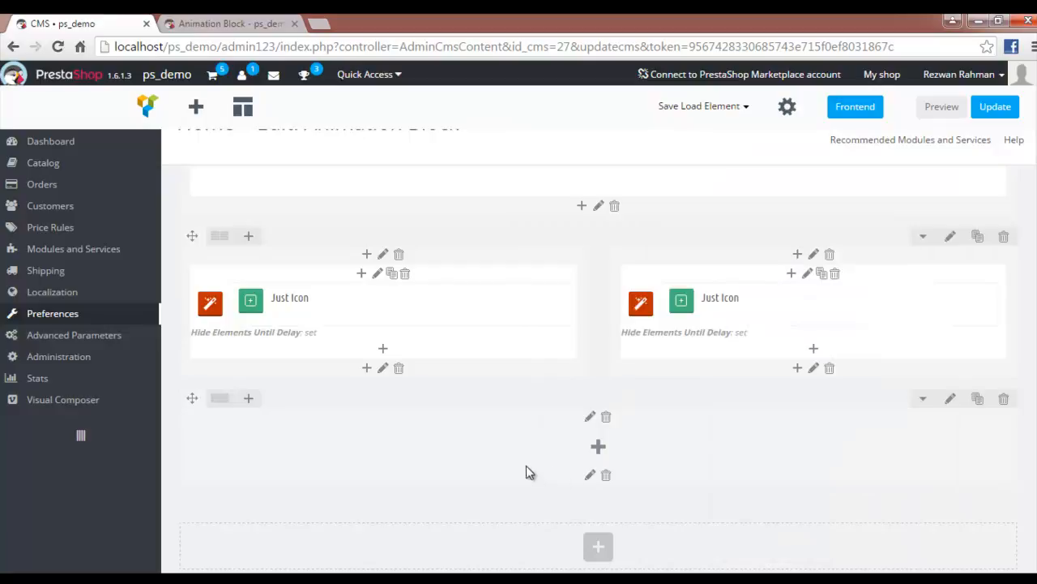
Switch to the front-end Animation Block page and examine its animated icon, image and circle-icon sections down to the footer
{"action": "left_click", "coordinate": [231, 24]}
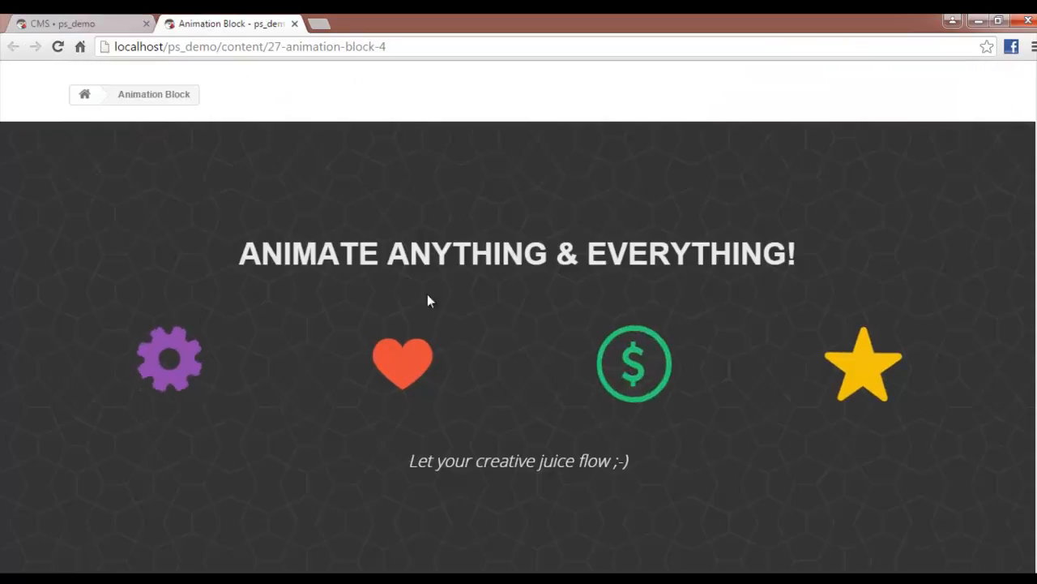
{"action": "scroll", "coordinate": [428, 299], "scroll_direction": "down", "scroll_amount": 5}
{"action": "scroll", "coordinate": [373, 378], "scroll_direction": "down", "scroll_amount": 3}
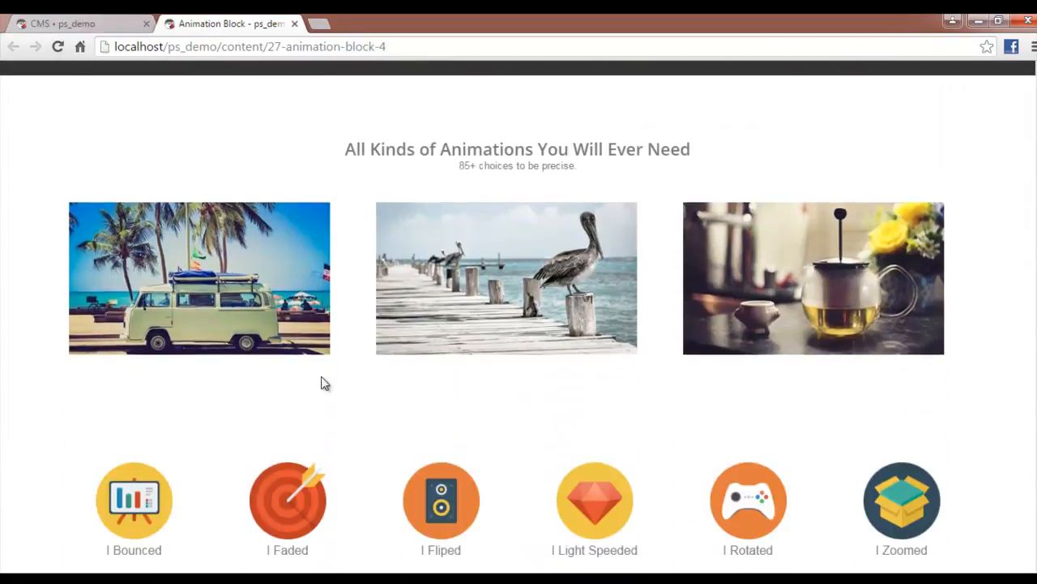
{"action": "scroll", "coordinate": [20, 341], "scroll_direction": "up", "scroll_amount": 8}
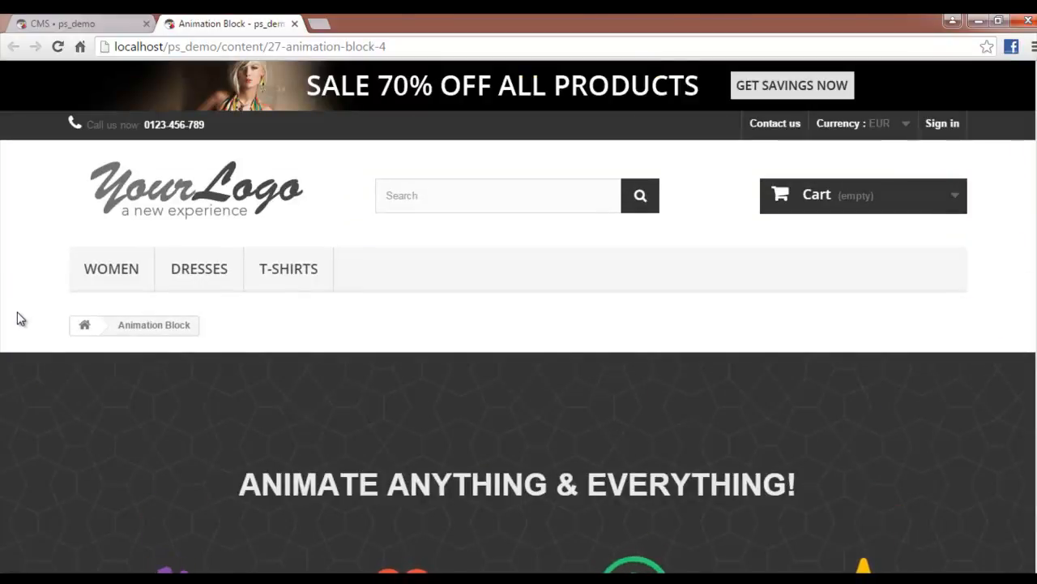
{"action": "scroll", "coordinate": [364, 502], "scroll_direction": "down", "scroll_amount": 3}
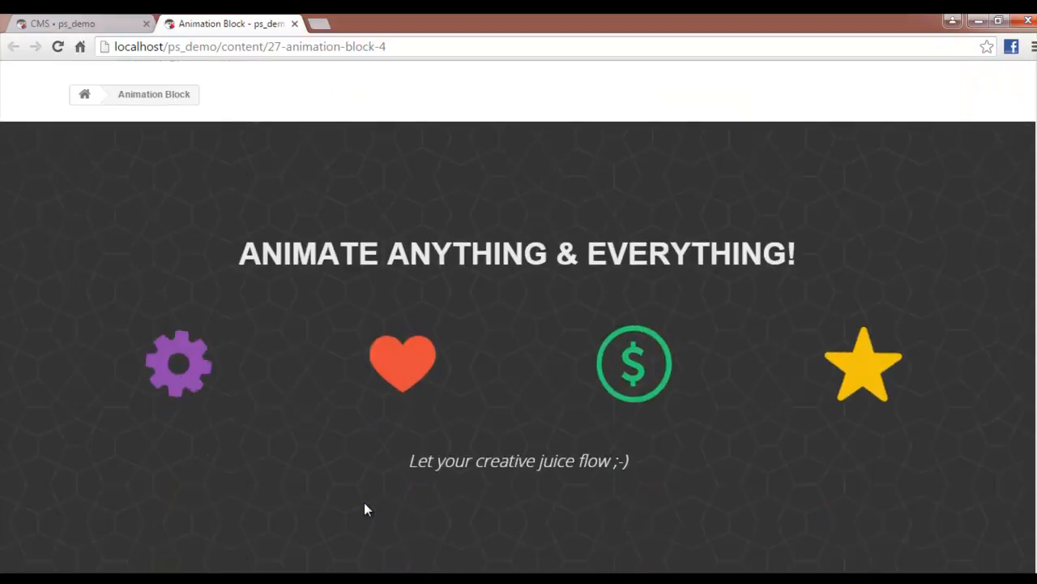
{"action": "scroll", "coordinate": [351, 496], "scroll_direction": "down", "scroll_amount": 1}
{"action": "scroll", "coordinate": [231, 477], "scroll_direction": "down", "scroll_amount": 3}
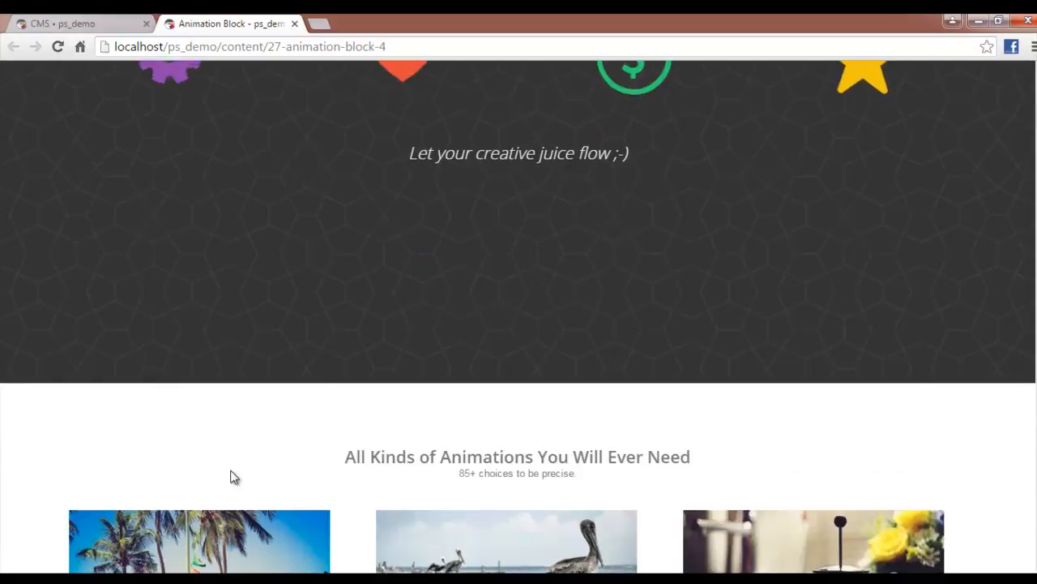
{"action": "scroll", "coordinate": [1, 414], "scroll_direction": "down", "scroll_amount": 6}
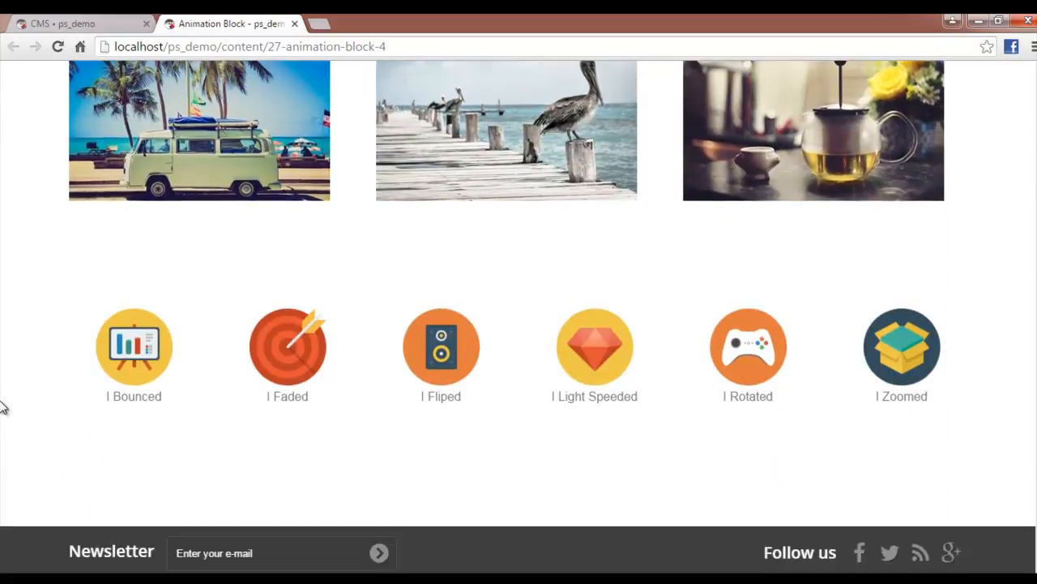
{"action": "scroll", "coordinate": [2, 409], "scroll_direction": "down", "scroll_amount": 4}
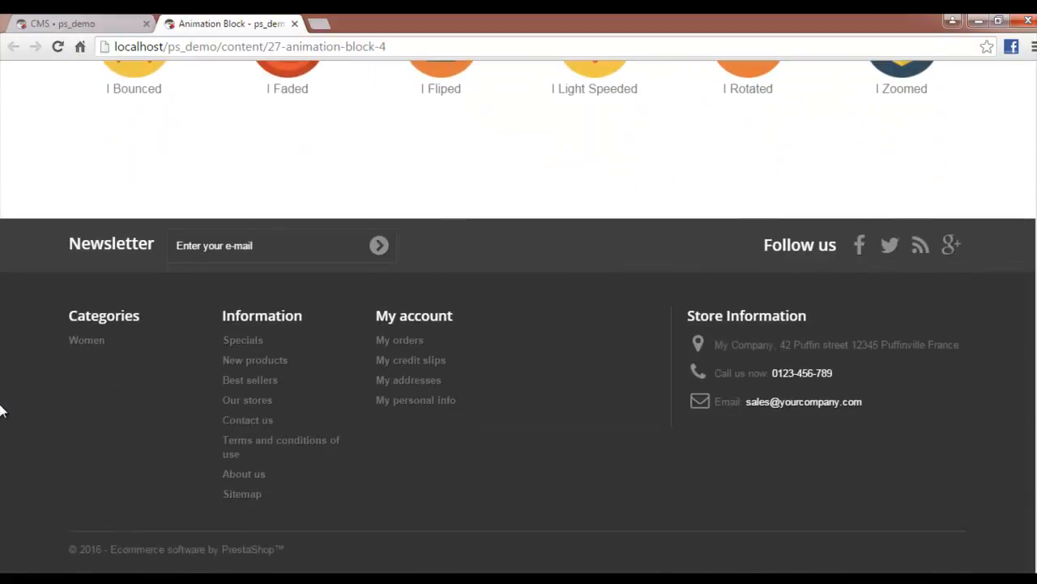
{"action": "scroll", "coordinate": [2, 412], "scroll_direction": "down", "scroll_amount": 1}
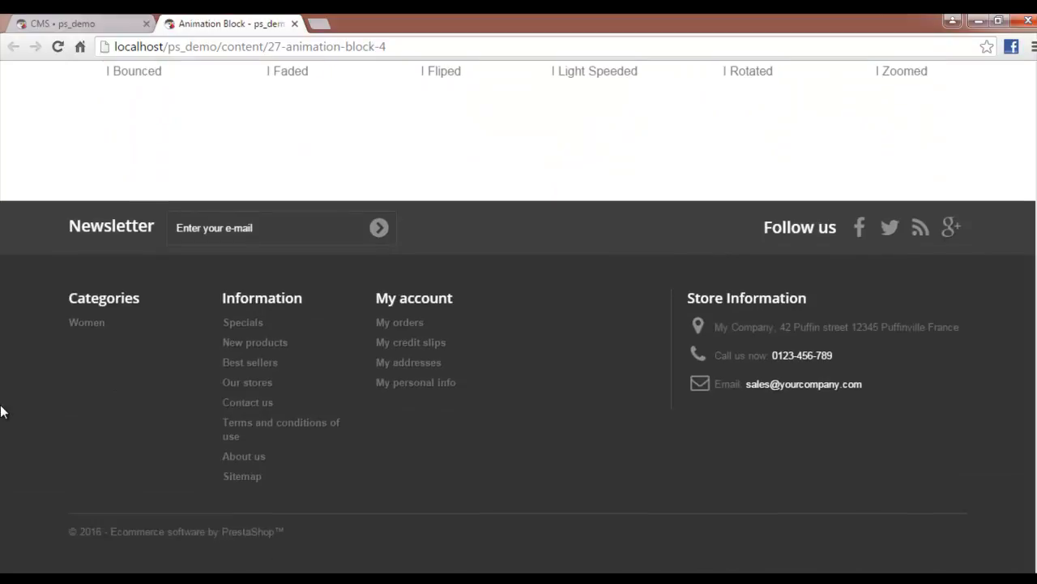
{"action": "scroll", "coordinate": [1, 411], "scroll_direction": "up", "scroll_amount": 15}
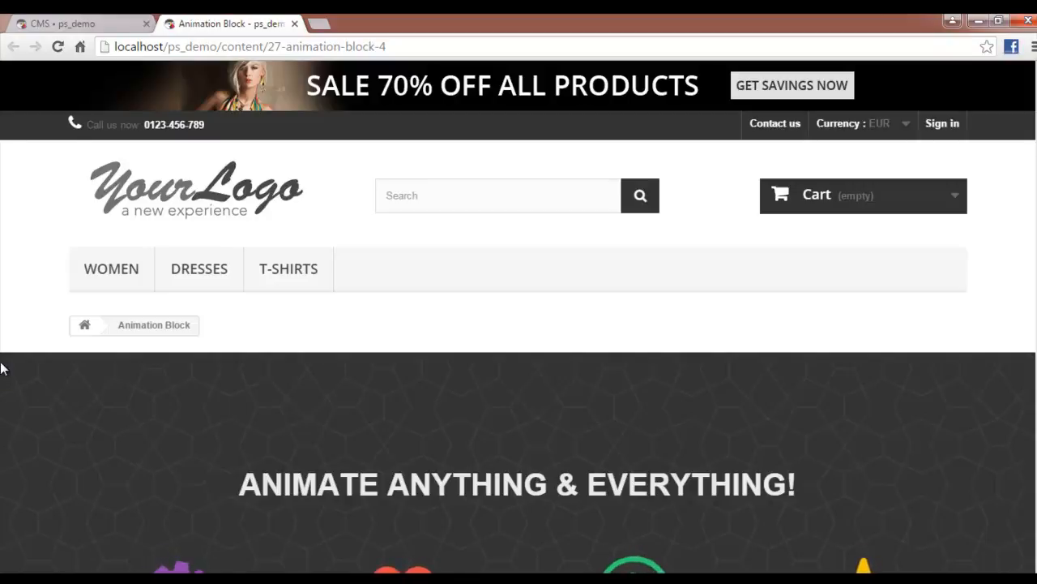
{"action": "scroll", "coordinate": [0, 367], "scroll_direction": "down", "scroll_amount": 4}
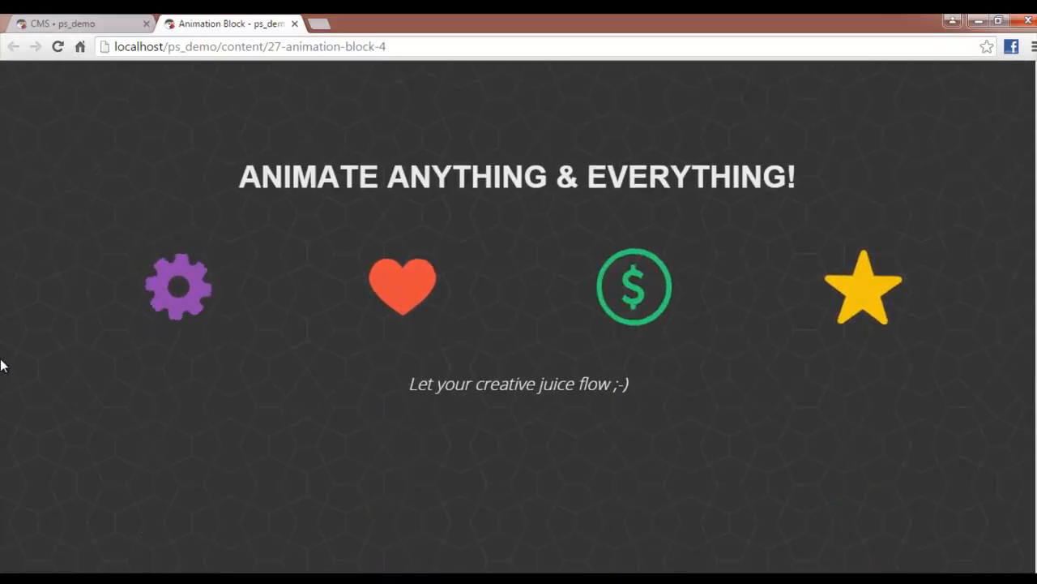
{"action": "scroll", "coordinate": [2, 367], "scroll_direction": "down", "scroll_amount": 4}
{"action": "scroll", "coordinate": [3, 366], "scroll_direction": "down", "scroll_amount": 2}
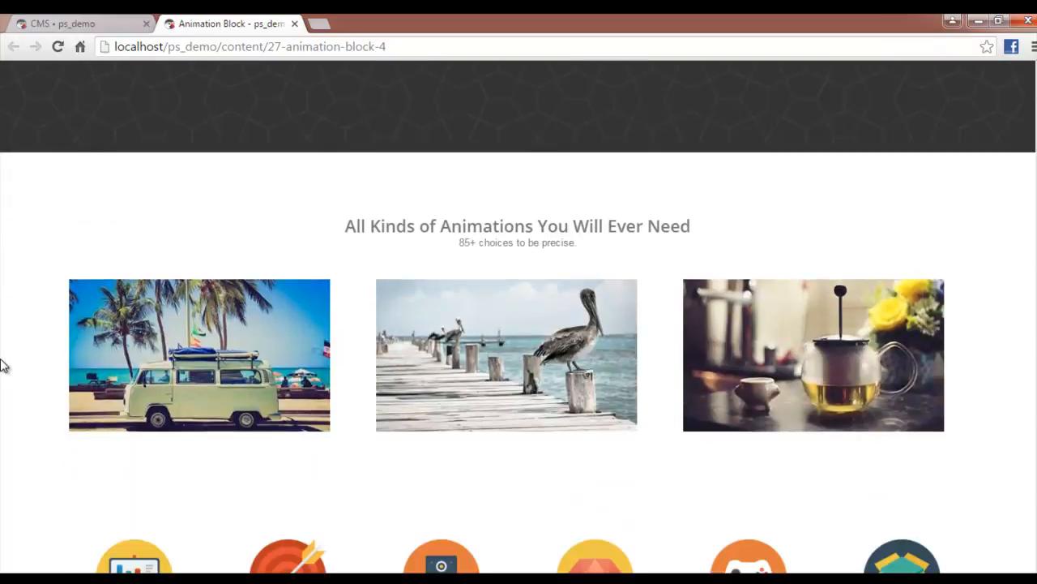
Reload the front-end page at the image section and again at the header section to watch their animations play
{"action": "left_click", "coordinate": [59, 47]}
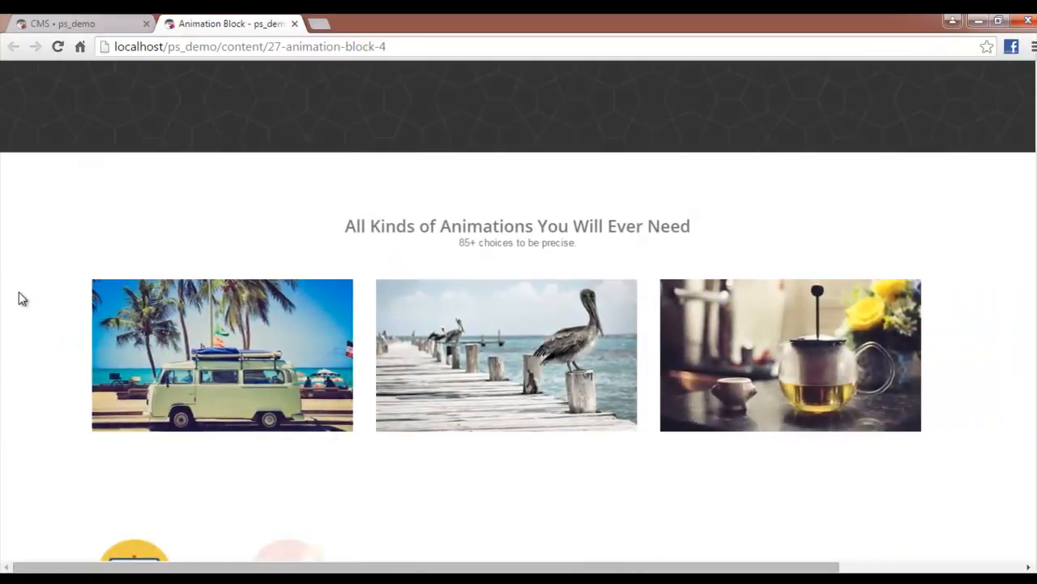
{"action": "scroll", "coordinate": [20, 299], "scroll_direction": "down", "scroll_amount": 2}
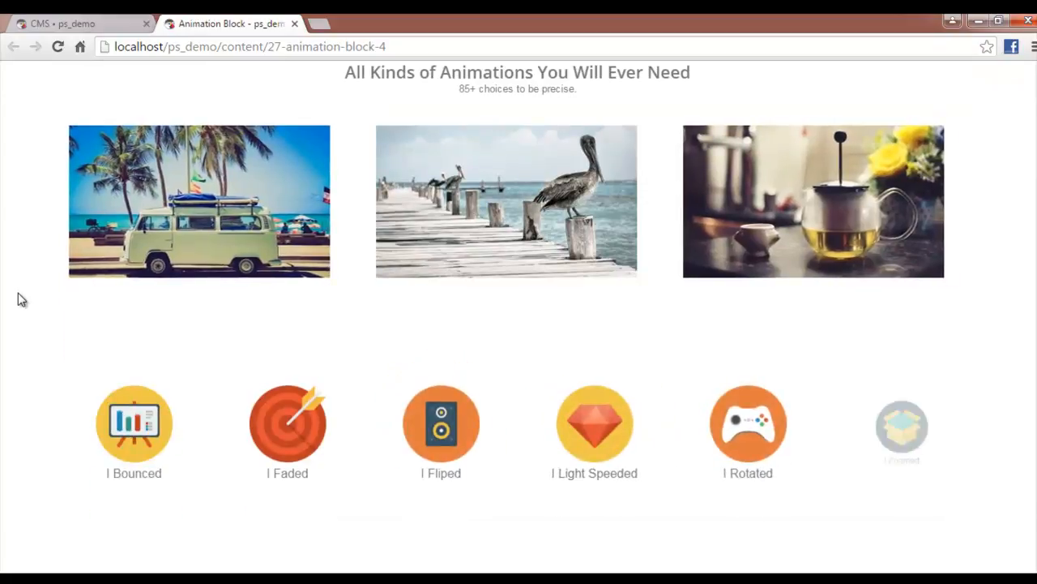
{"action": "scroll", "coordinate": [20, 298], "scroll_direction": "up", "scroll_amount": 6}
{"action": "scroll", "coordinate": [19, 297], "scroll_direction": "up", "scroll_amount": 5}
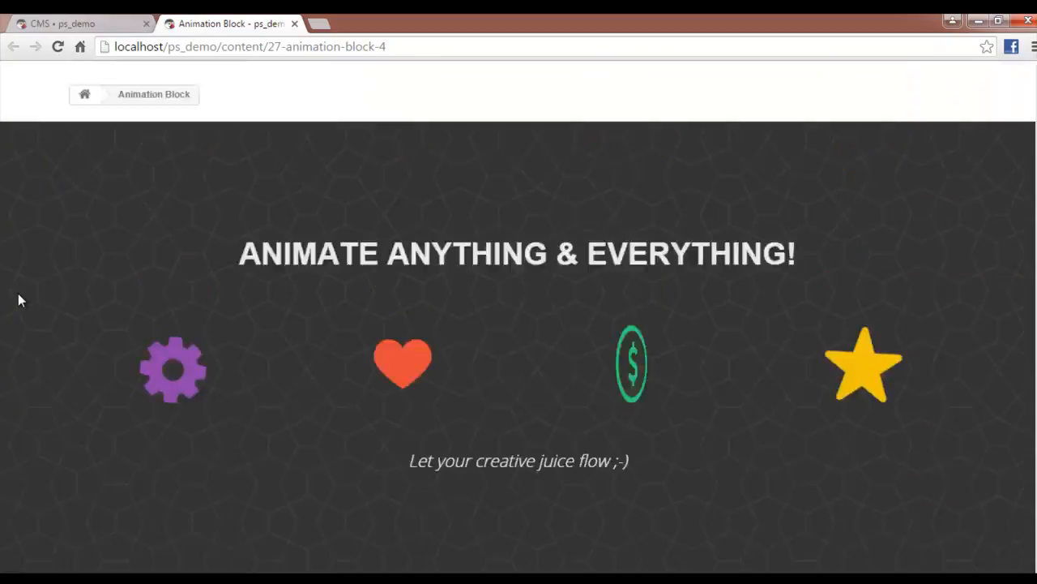
{"action": "left_click", "coordinate": [57, 47]}
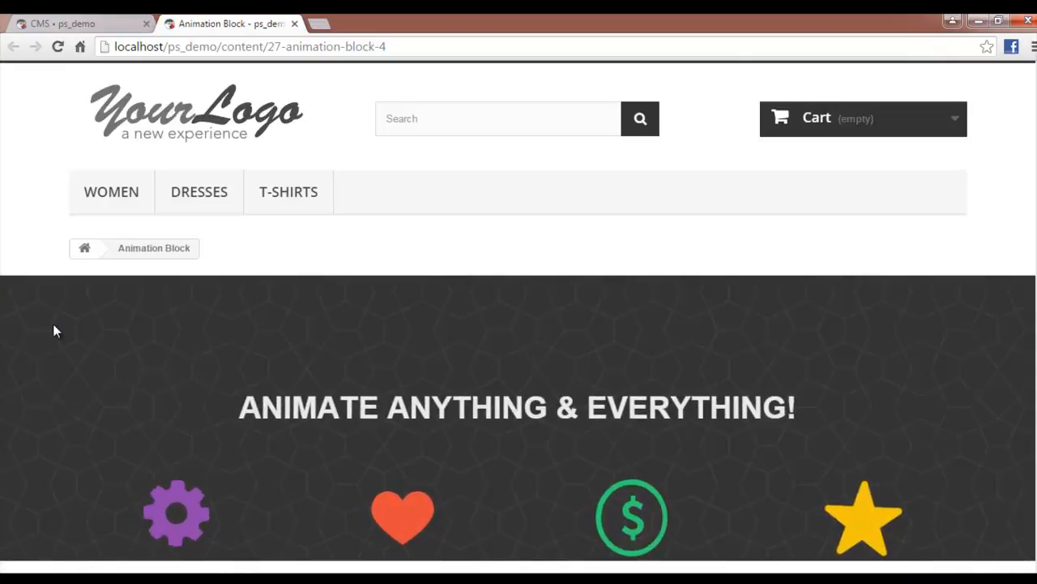
{"action": "scroll", "coordinate": [54, 331], "scroll_direction": "down", "scroll_amount": 8}
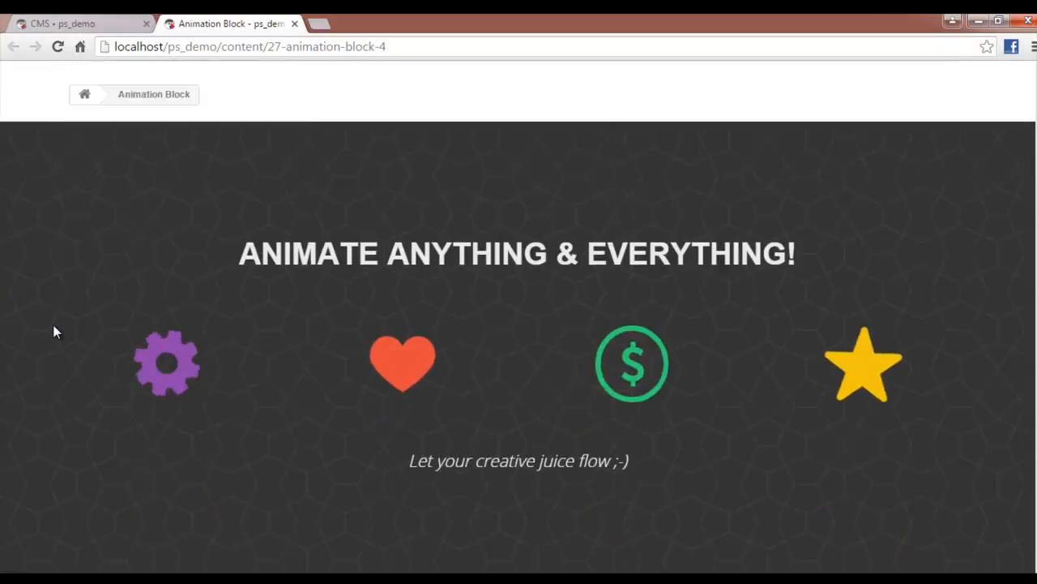